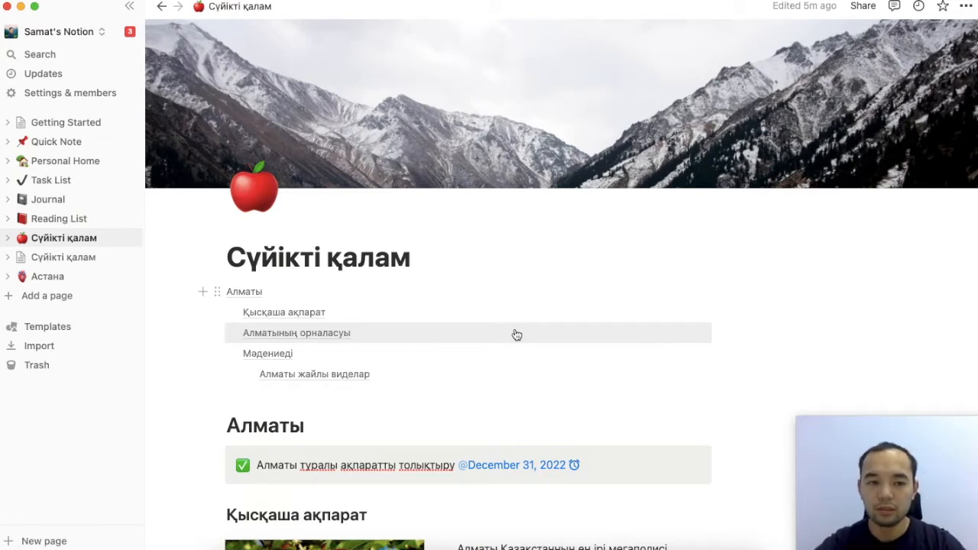
- Use the table of contents links to view the Алматының орналасуы and Мәдениеді sections of the Сүйікті қалам page
click(517, 334)
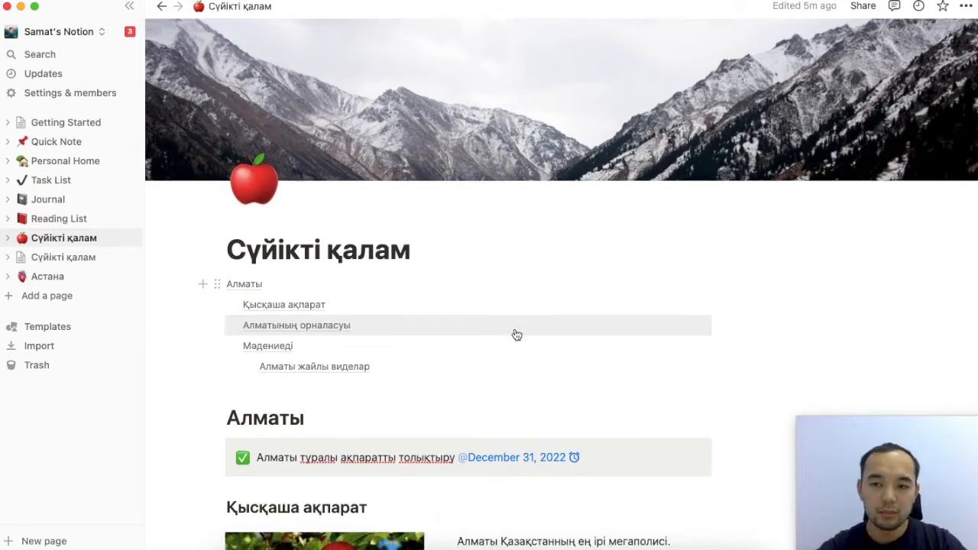
scroll(514, 330, down, 3)
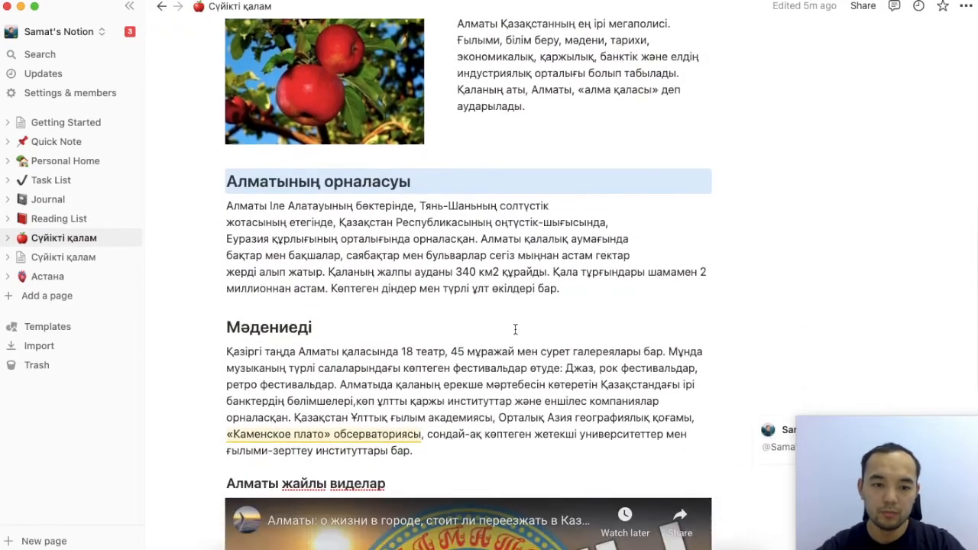
scroll(514, 330, up, 8)
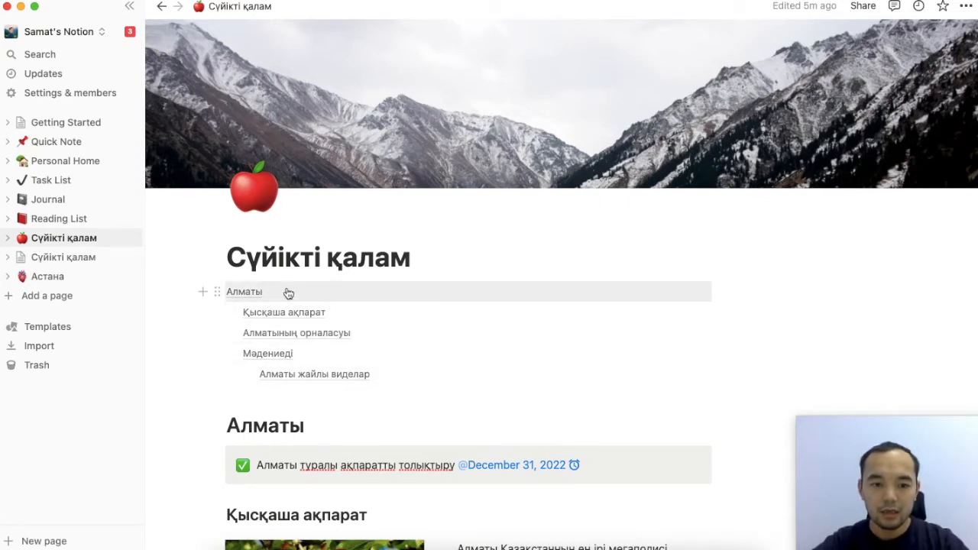
click(275, 362)
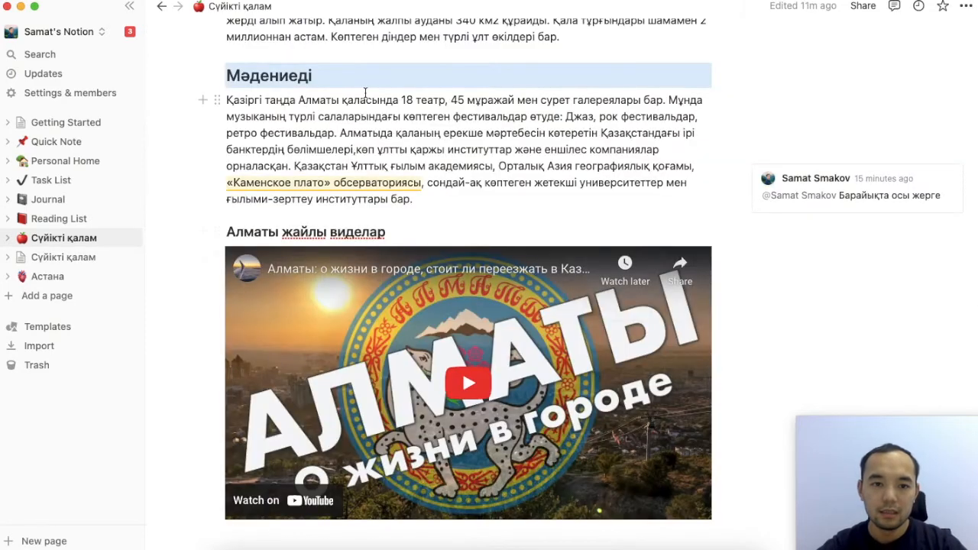
scroll(330, 233, up, 15)
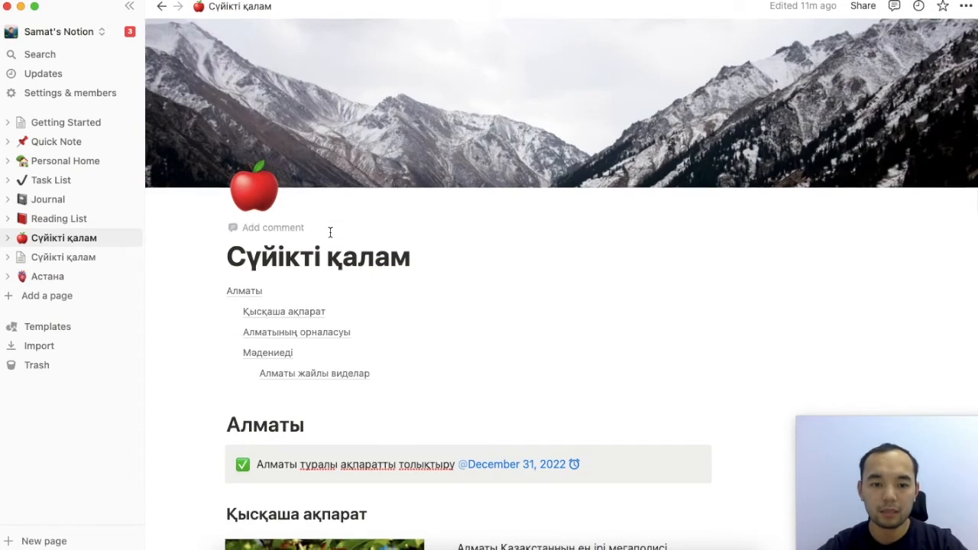
- Look through the Almaty page's contents, reminder callout, image and text sections, and the comment on «Каменское плато» обсерваториясы
scroll(305, 225, down, 3)
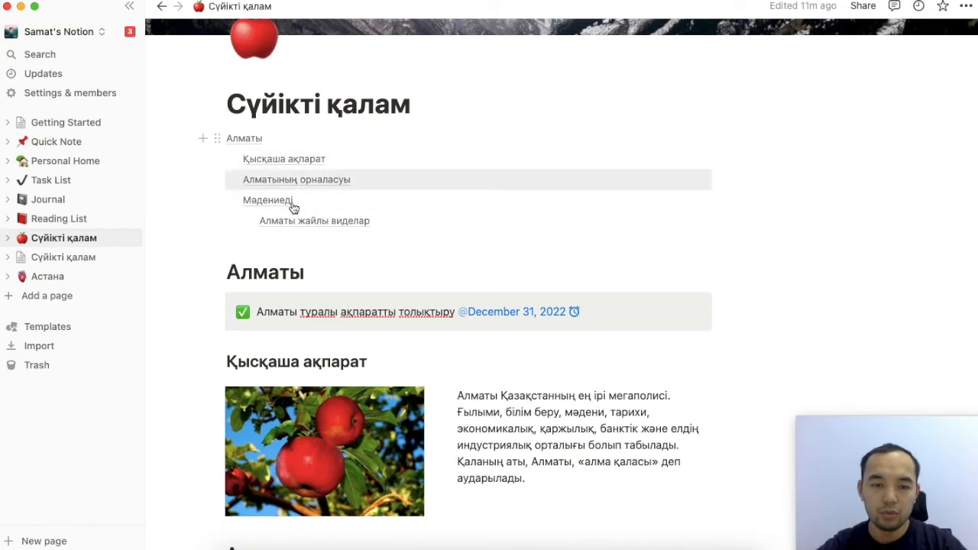
scroll(284, 215, down, 2)
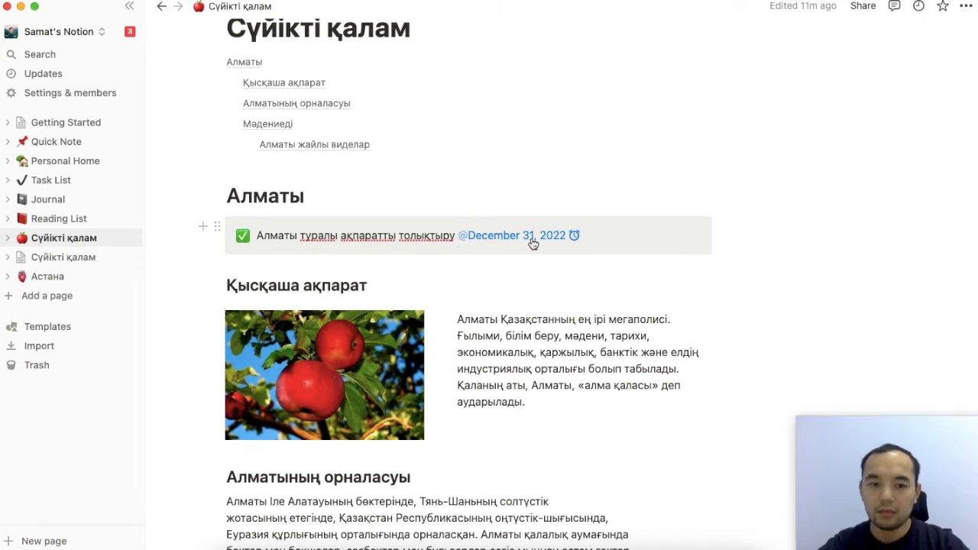
scroll(533, 242, down, 3)
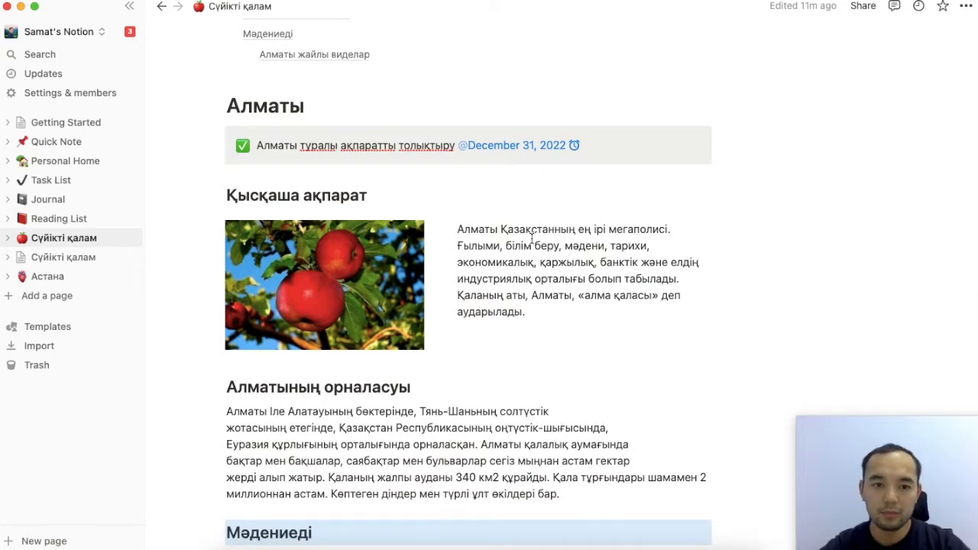
scroll(533, 240, down, 2)
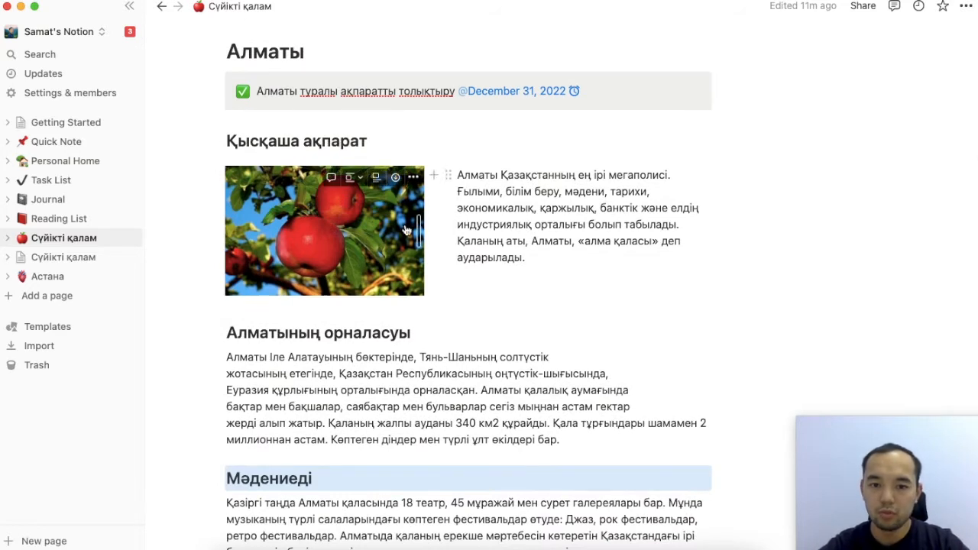
scroll(458, 227, down, 4)
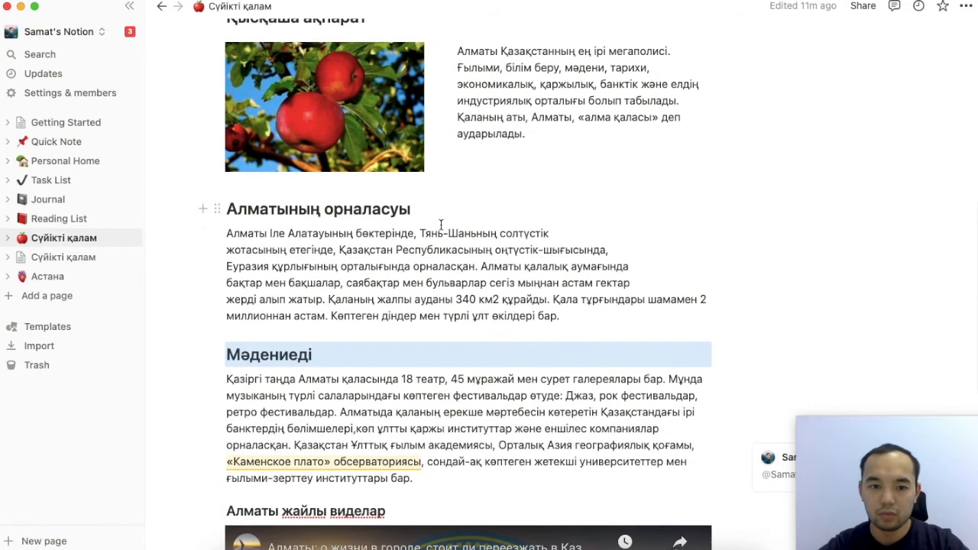
scroll(344, 206, down, 2)
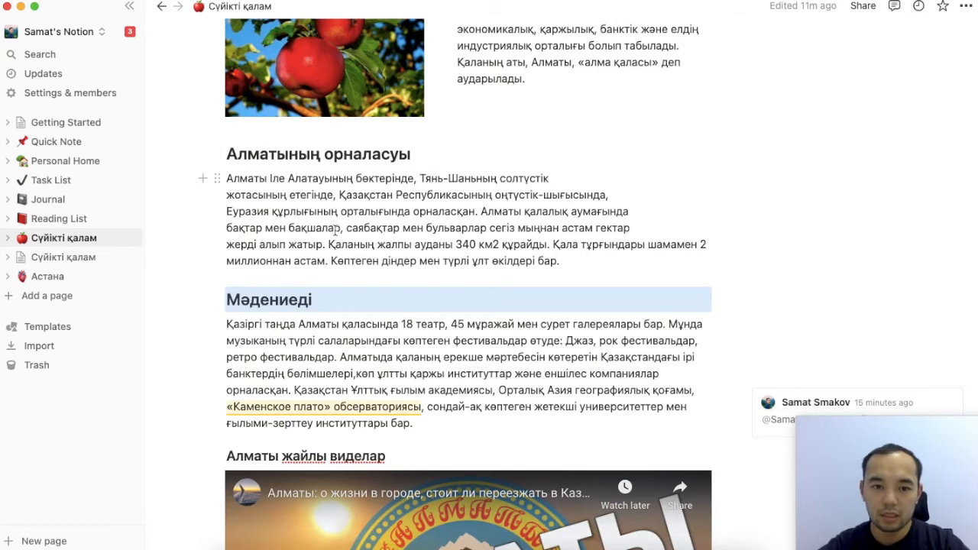
scroll(337, 213, down, 5)
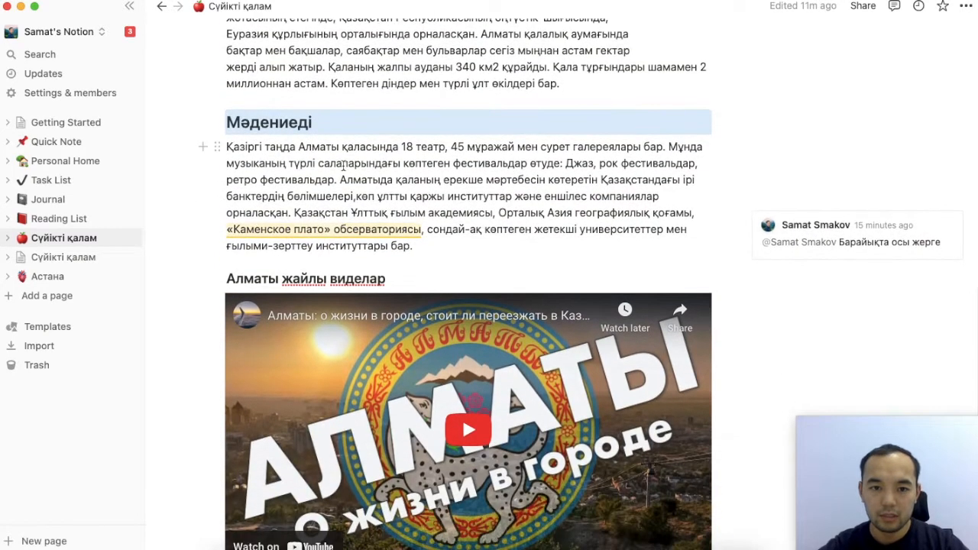
click(327, 129)
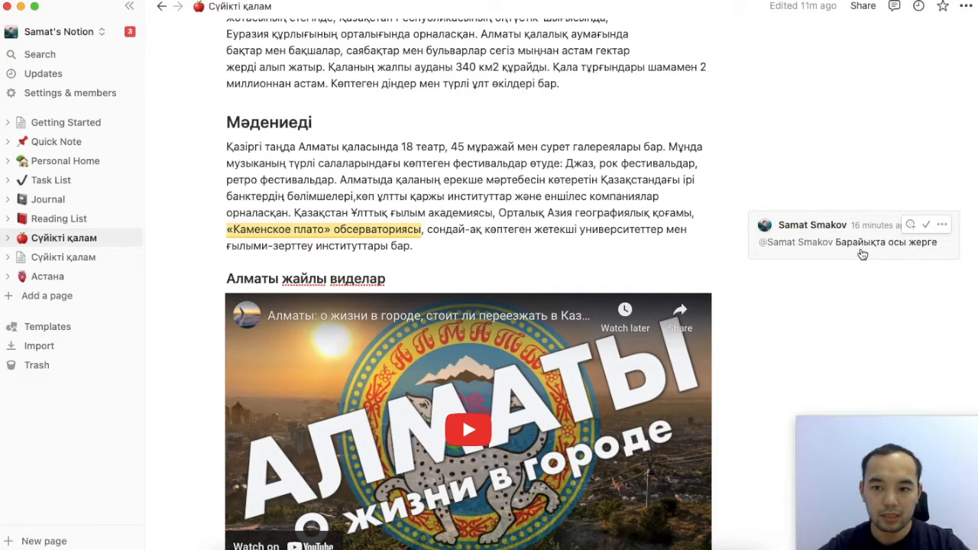
drag(833, 244, 754, 245)
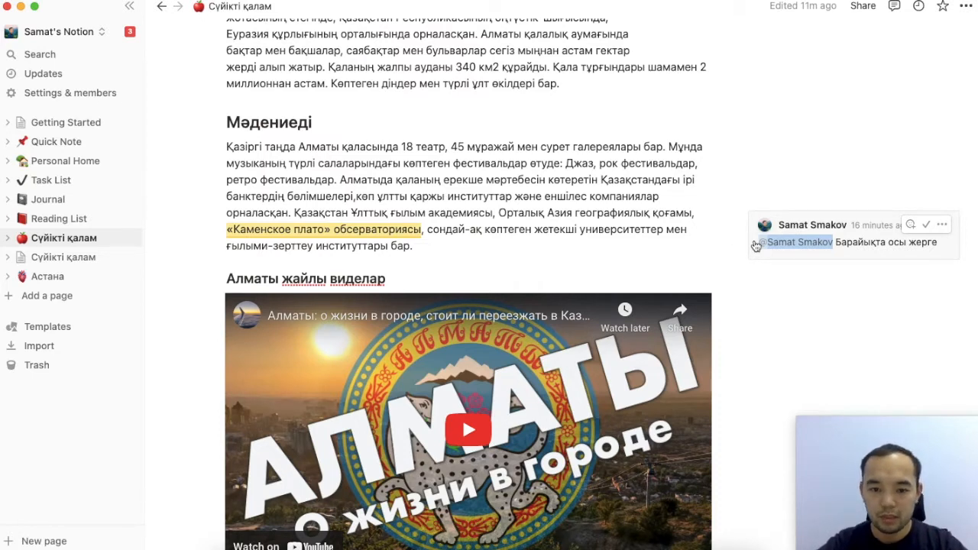
drag(754, 246, 750, 247)
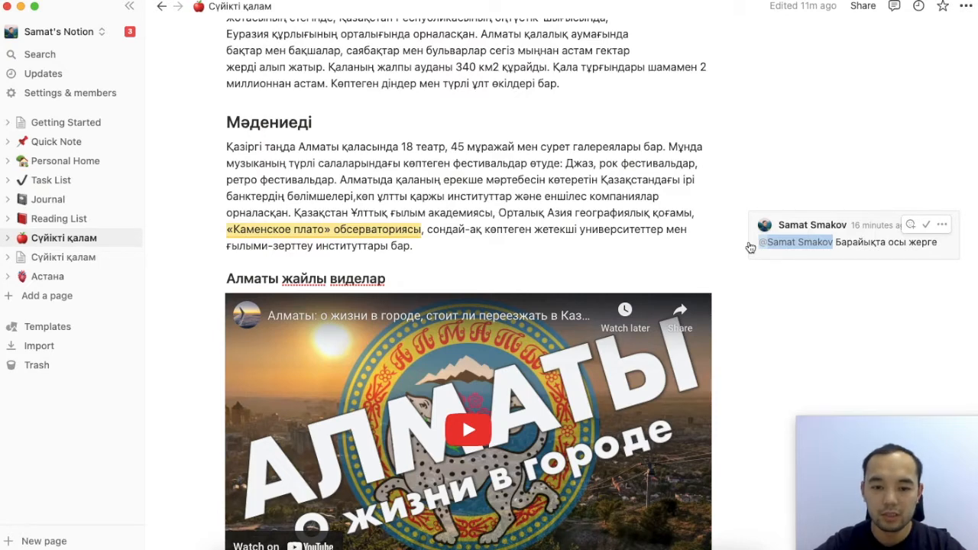
- Correct the heading above the embedded video to read "Алматы жайлы видео"
scroll(733, 229, down, 3)
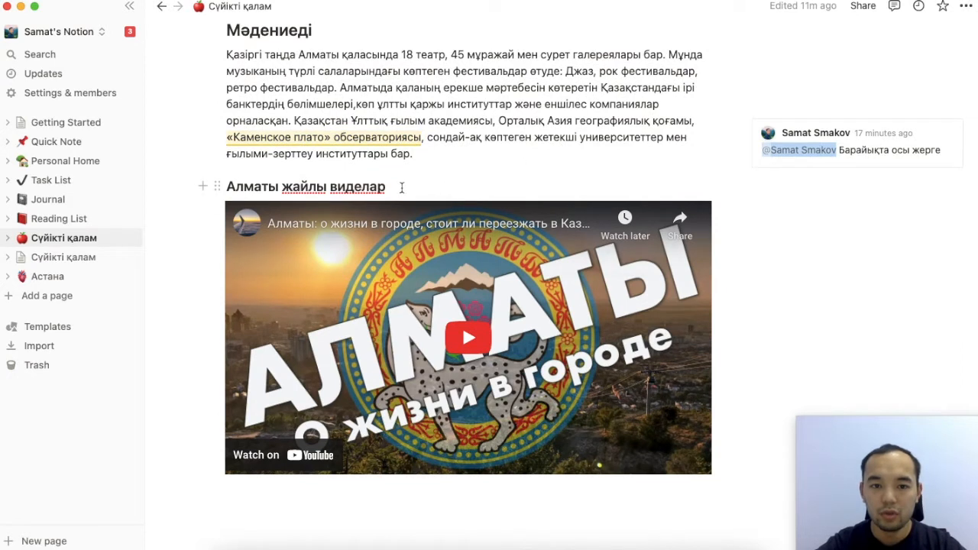
click(364, 187)
text(о)
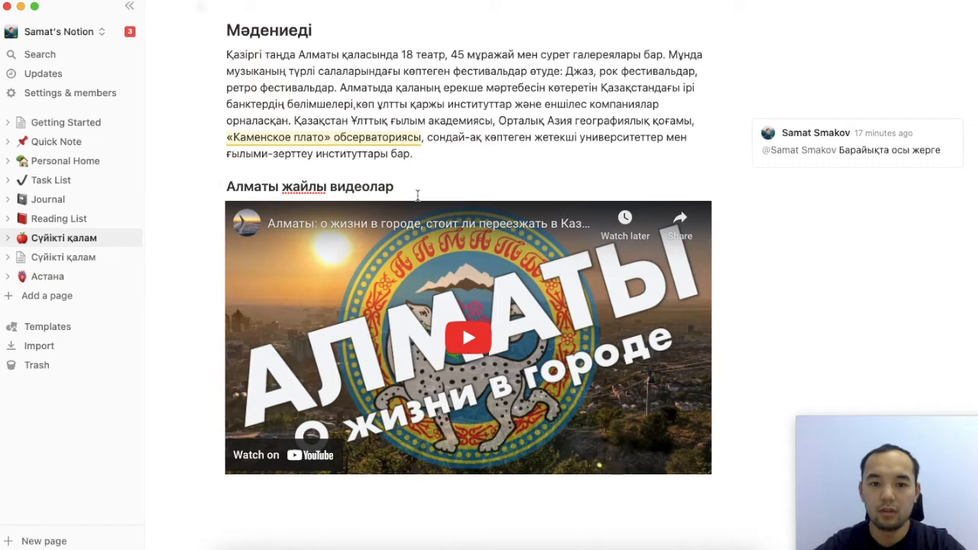
click(419, 191)
key(BackSpace)
key(BackSpace)
key(BackSpace)
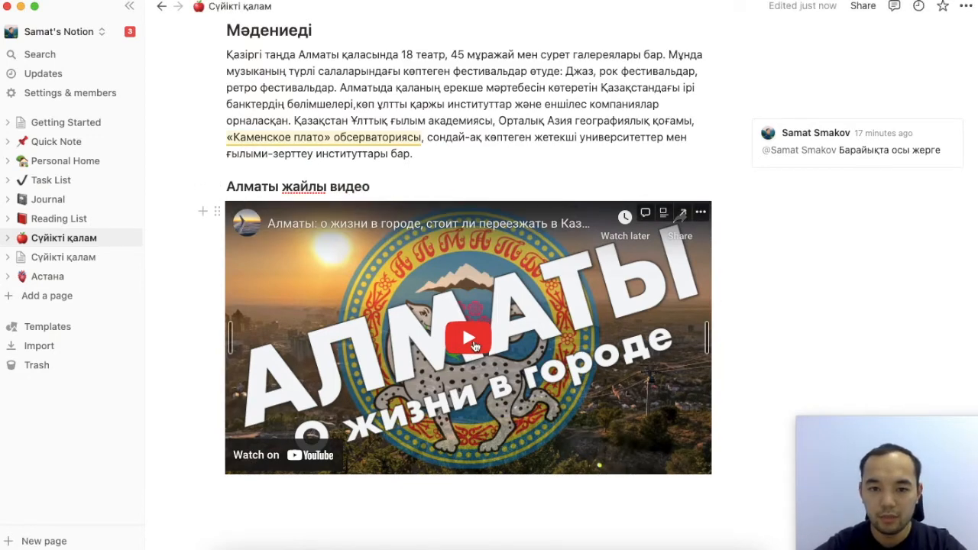
- Play the embedded YouTube video about Almaty briefly, pause it and dismiss its suggested videos
click(471, 343)
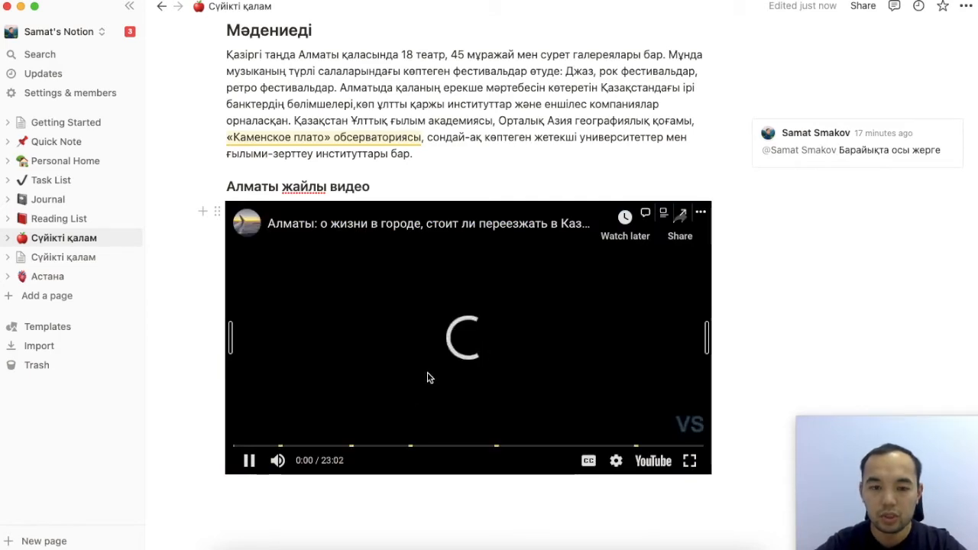
click(438, 344)
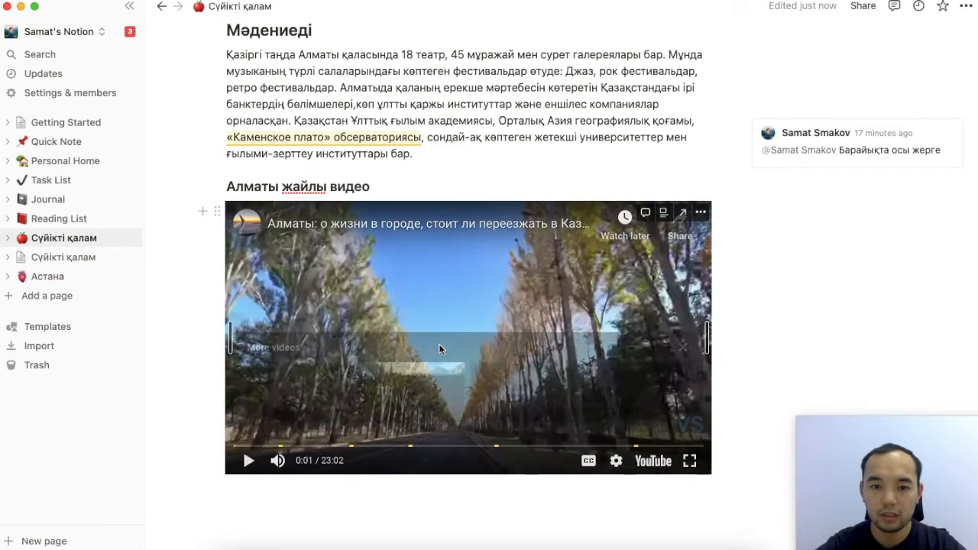
click(682, 347)
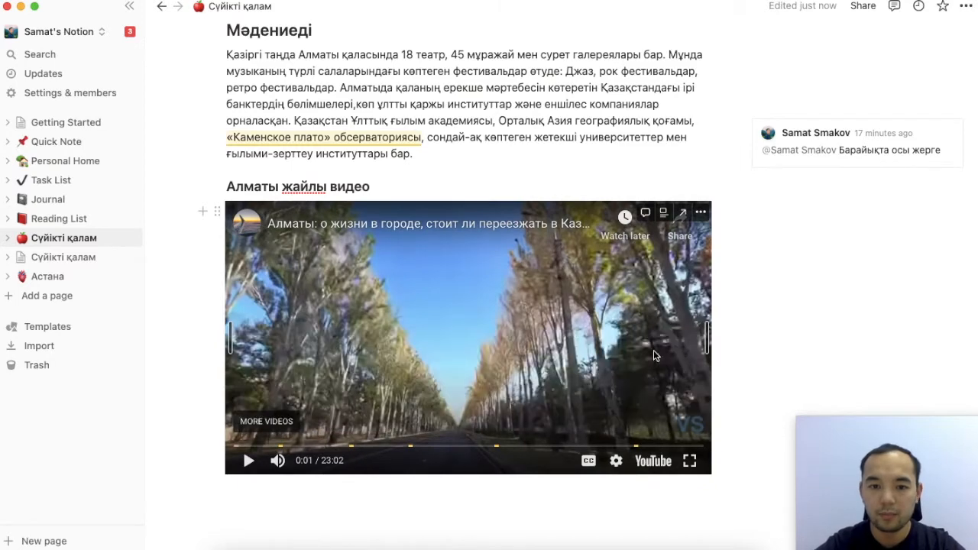
scroll(644, 355, up, 2)
scroll(645, 356, up, 10)
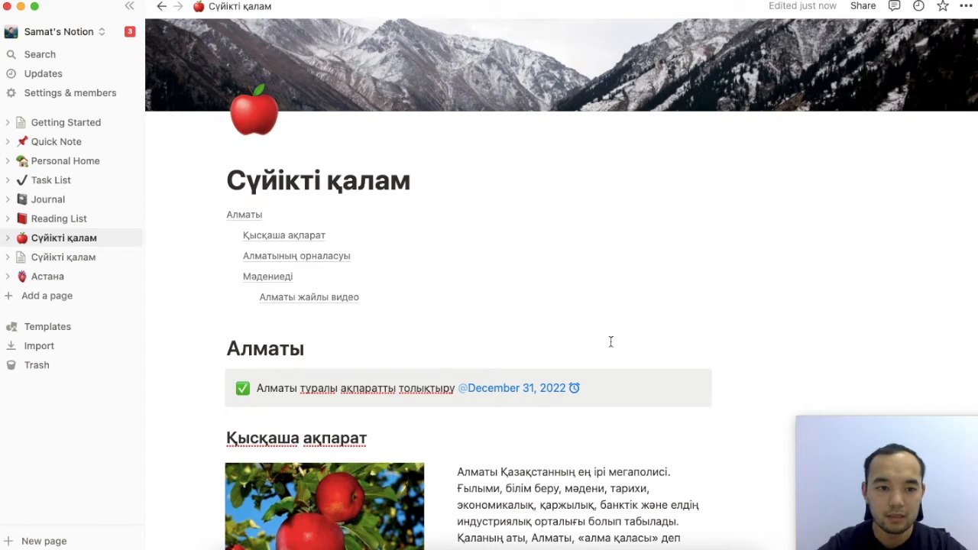
- Create a new page in the workspace and title it "Сүйікті қалам"
click(67, 297)
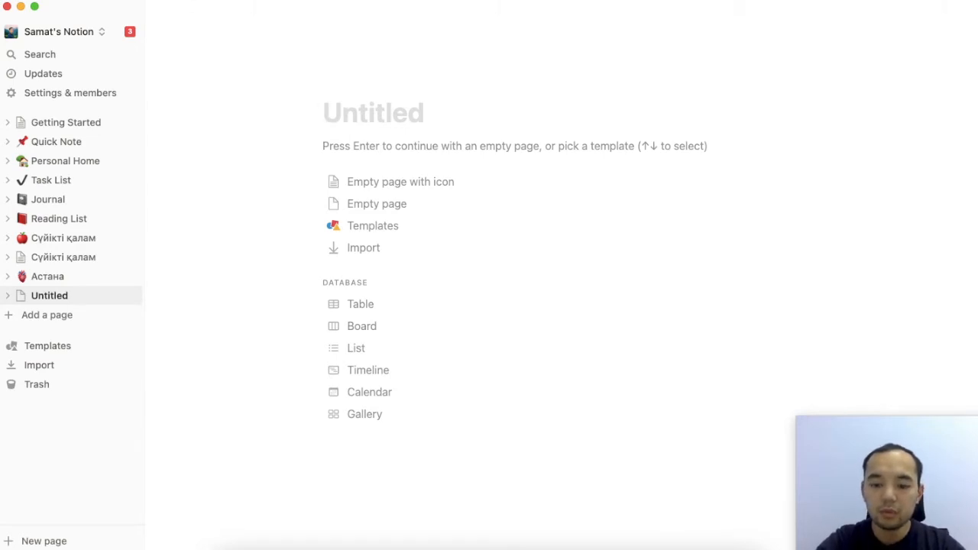
text(Сүйікті )
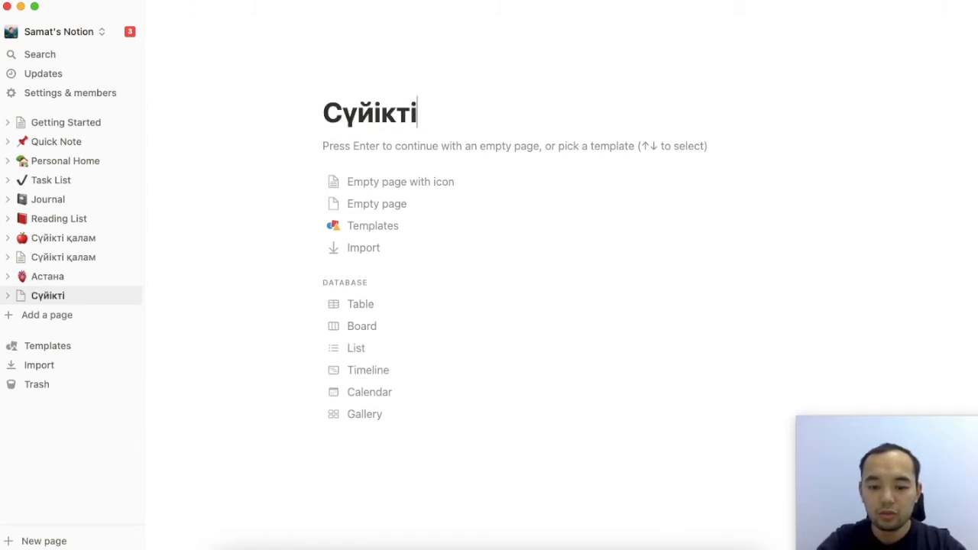
text(қалам)
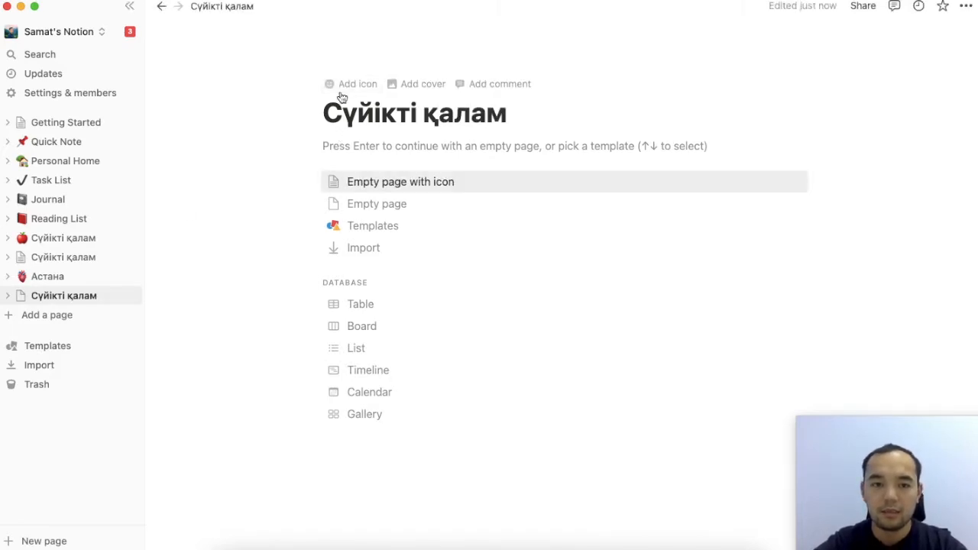
- Add an icon to the new Сүйікті қалам page and set it to the red apple emoji
click(346, 88)
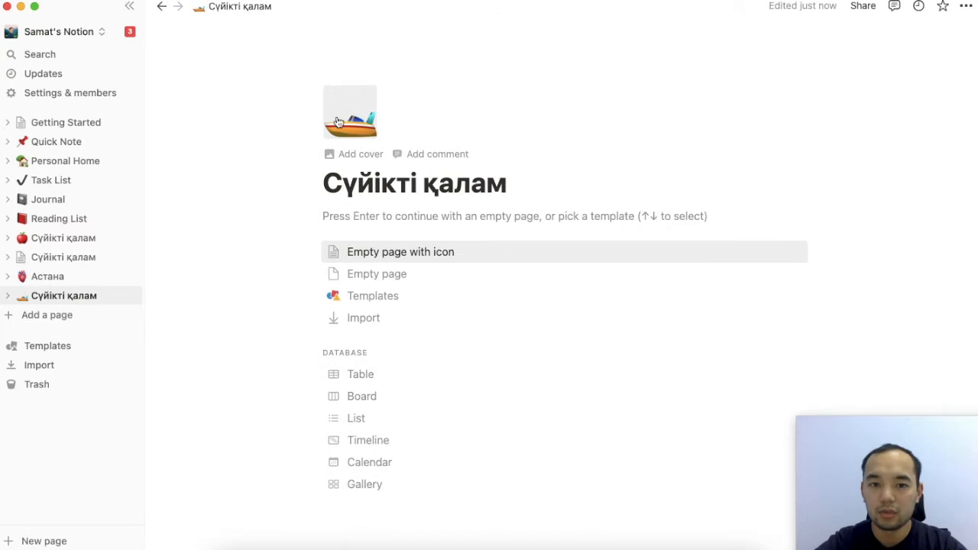
click(350, 114)
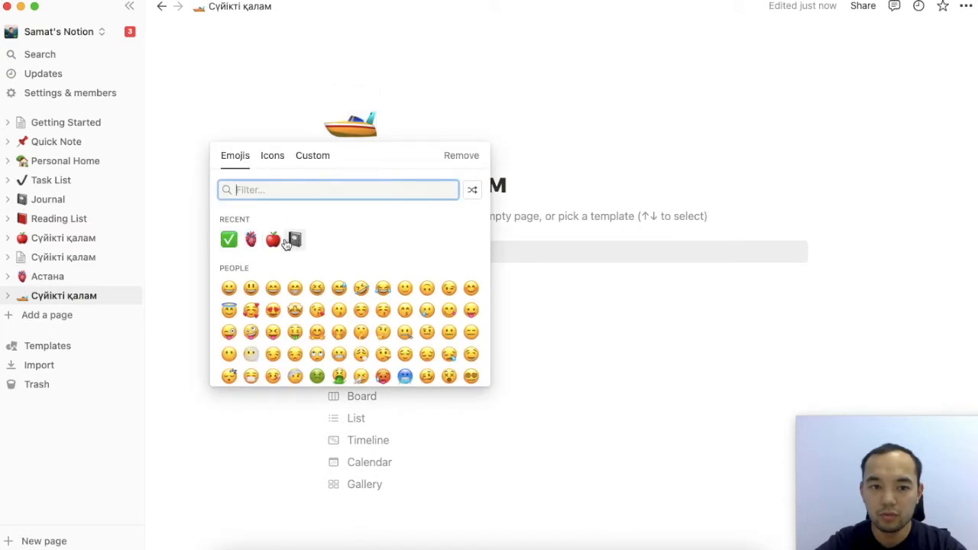
click(273, 239)
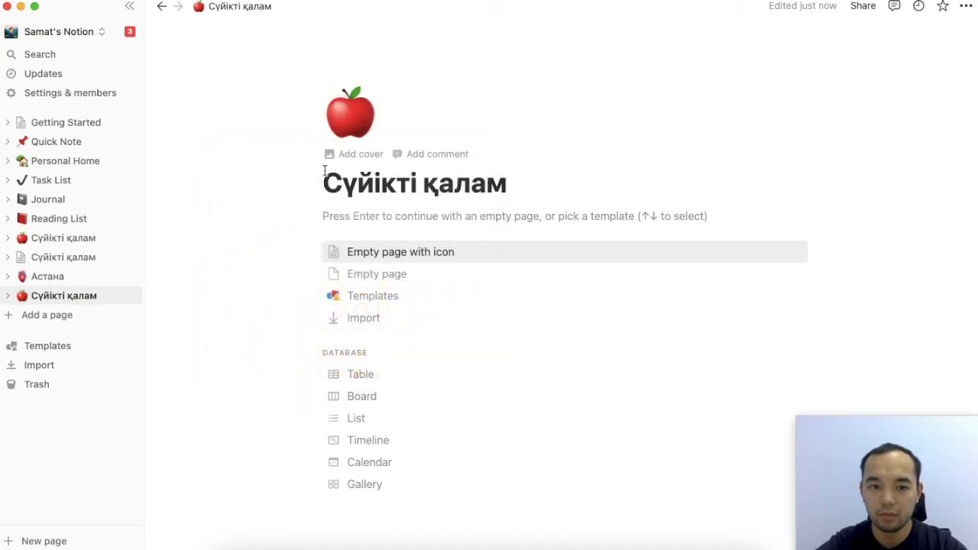
- Add a cover to the page, using the teal mountain lake photo from an Unsplash search for "almaty"
click(336, 162)
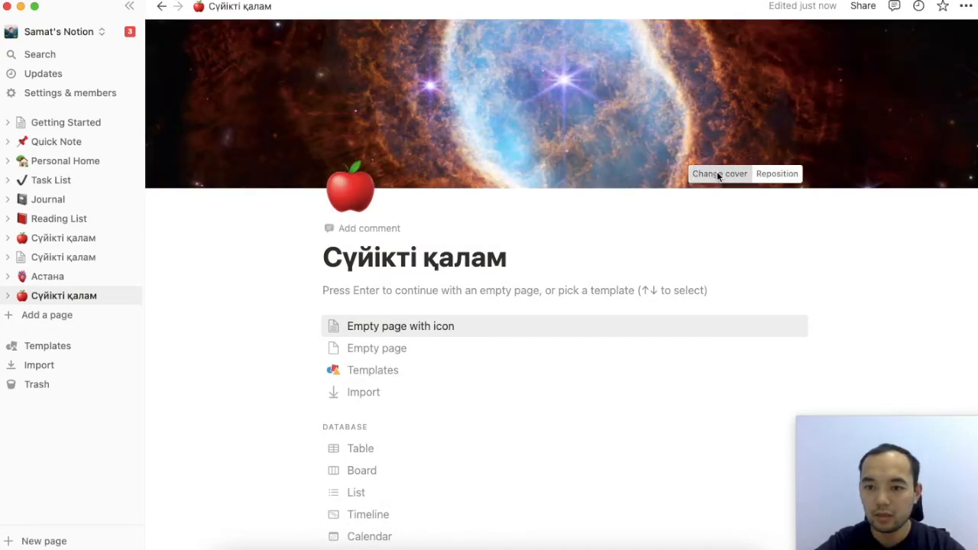
click(716, 174)
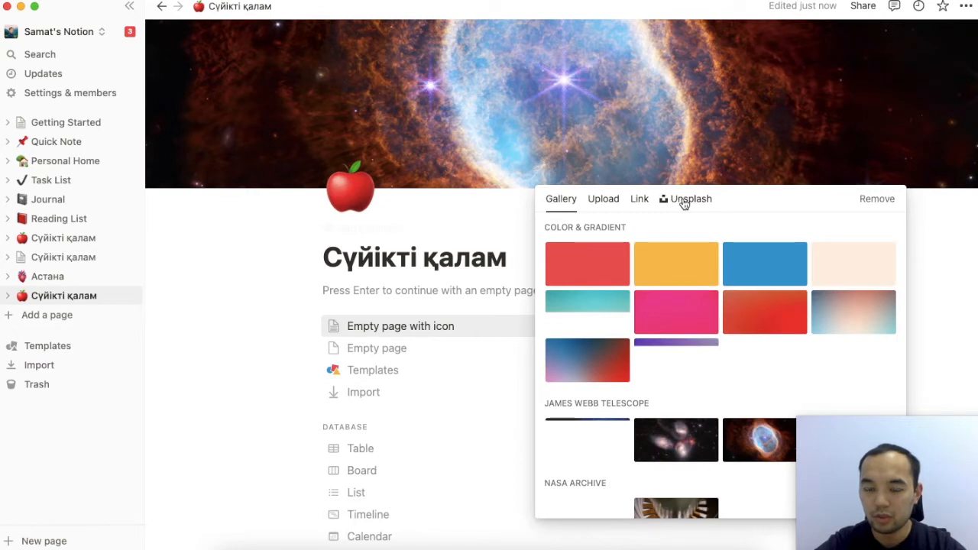
click(600, 203)
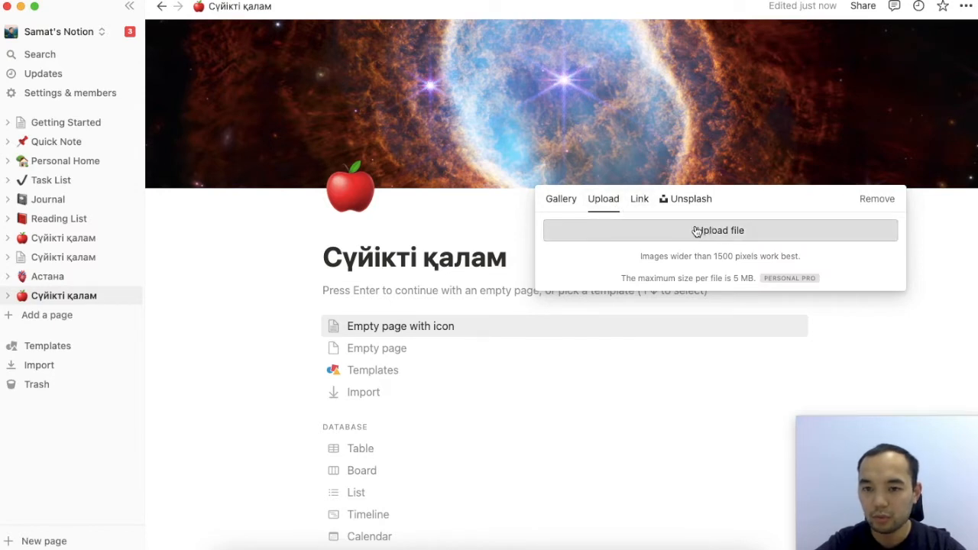
click(688, 202)
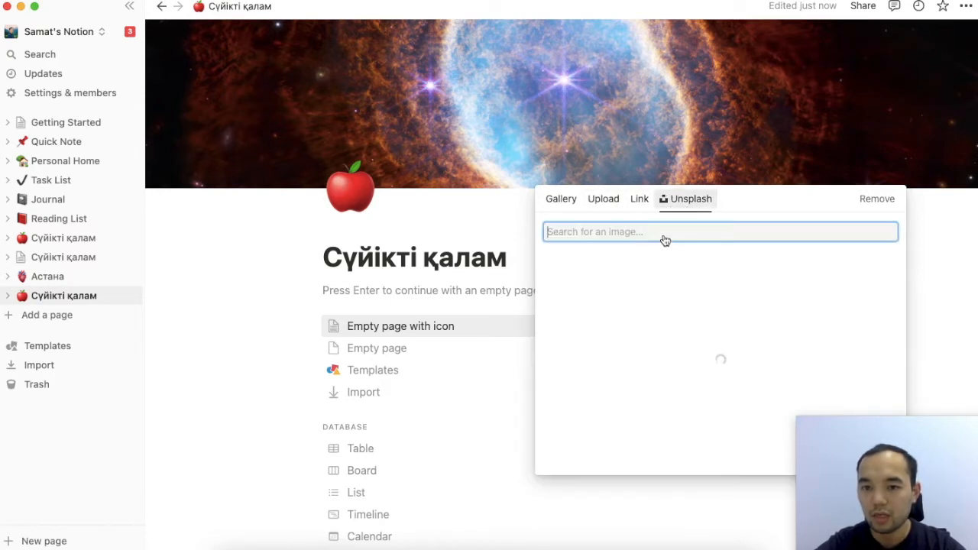
text(almaty)
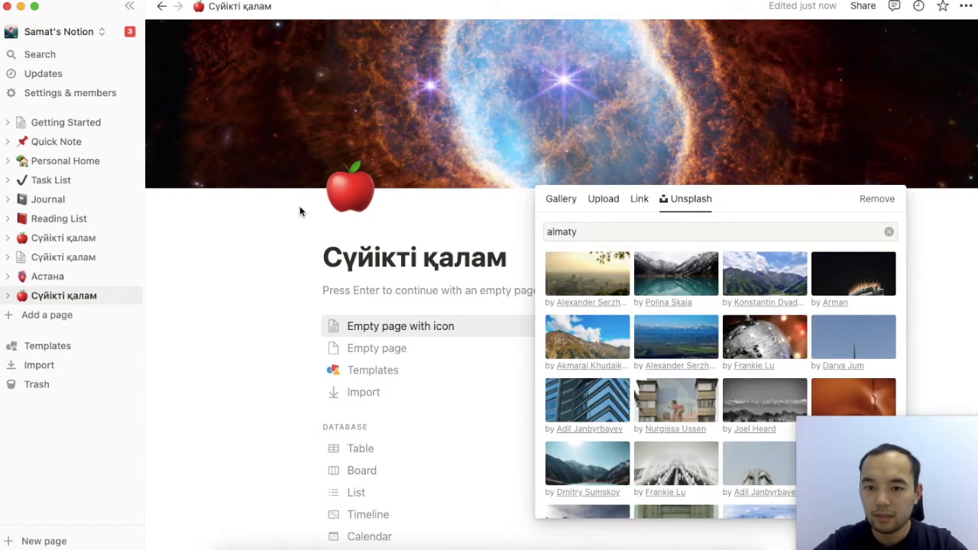
click(653, 292)
click(490, 238)
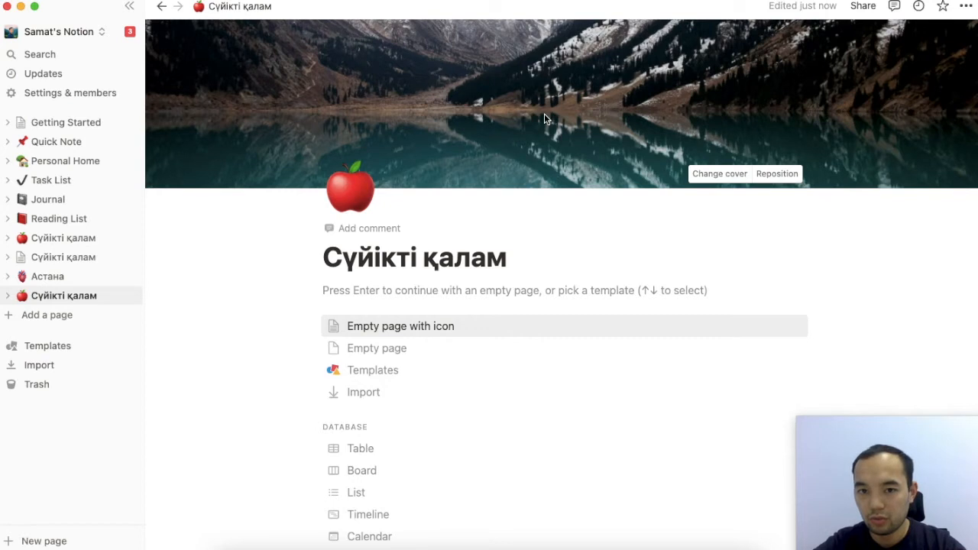
- Reposition the cover image so the snowy mountain peaks and sky fill the banner, and save the position
click(774, 182)
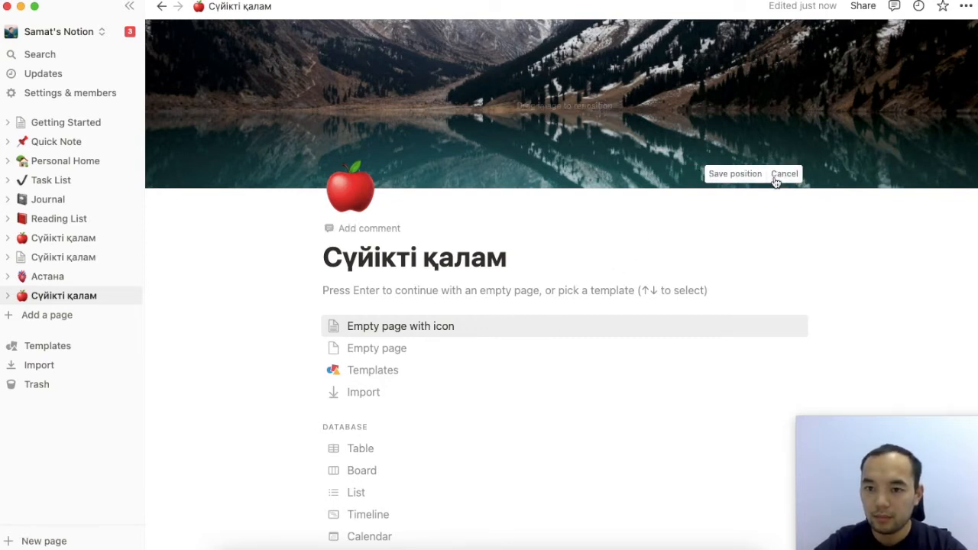
drag(647, 111, 633, 389)
click(718, 175)
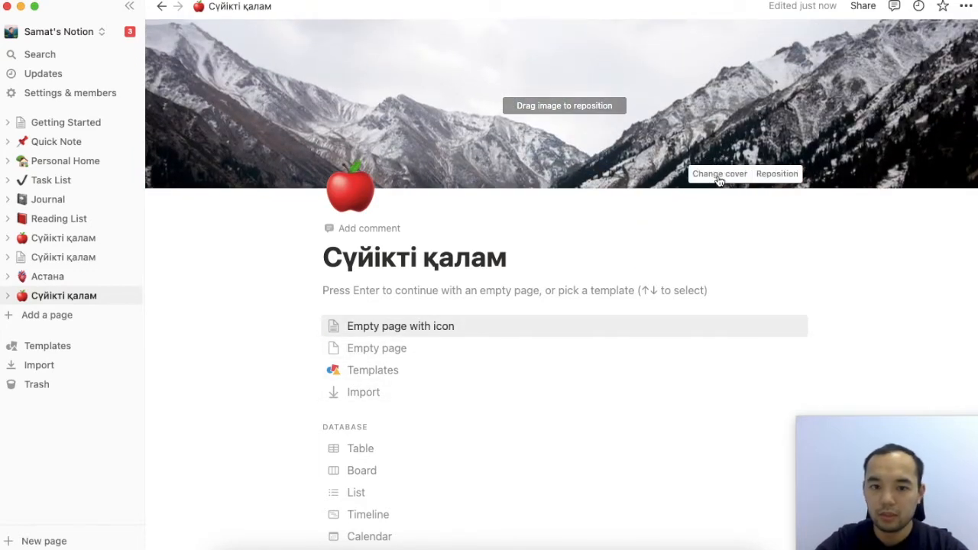
- Start the body as an empty page with icon and enter "Алматы" as its first line
click(408, 327)
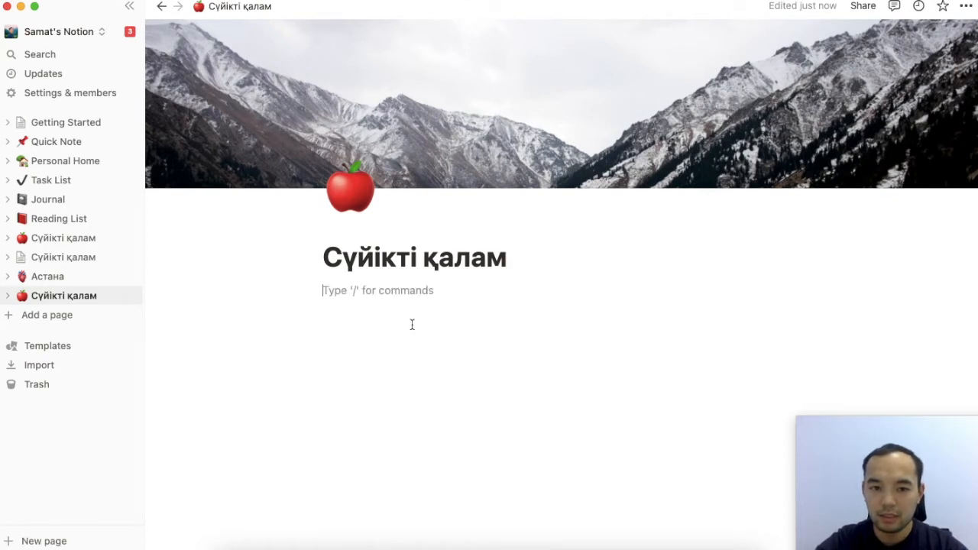
text(F)
key(BackSpace)
text(Алматы)
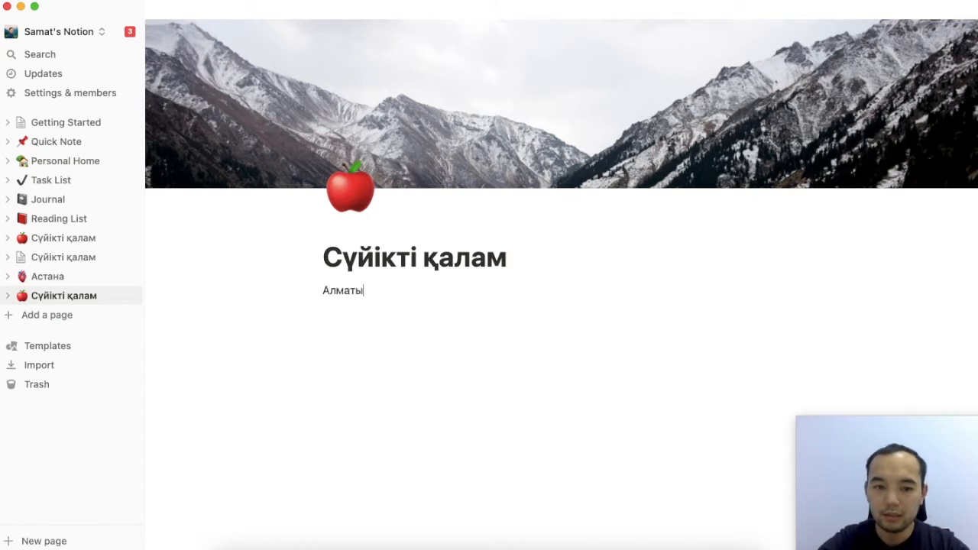
- Copy all the body text from the Сүйікті қалам page without an icon and paste it over the "Алматы" line on the new page
click(81, 257)
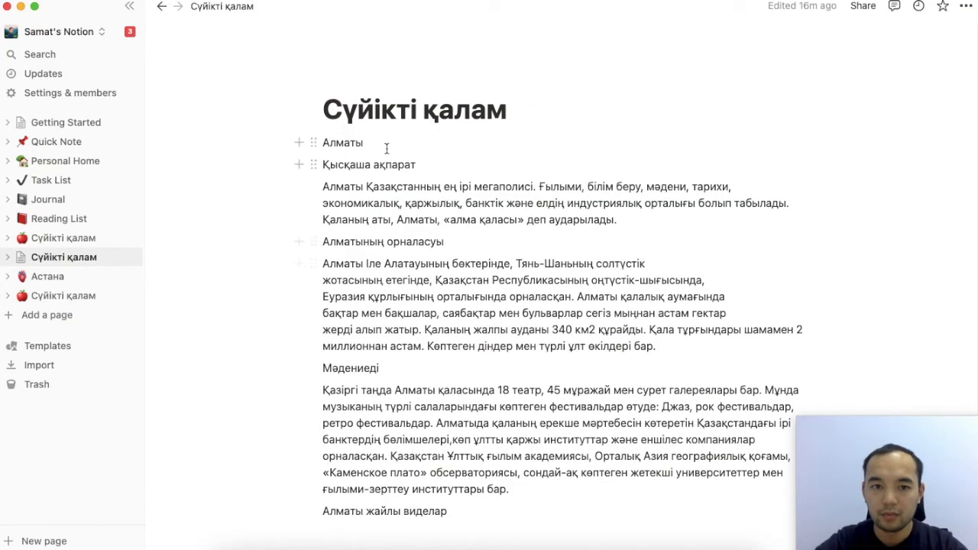
drag(253, 140, 465, 506)
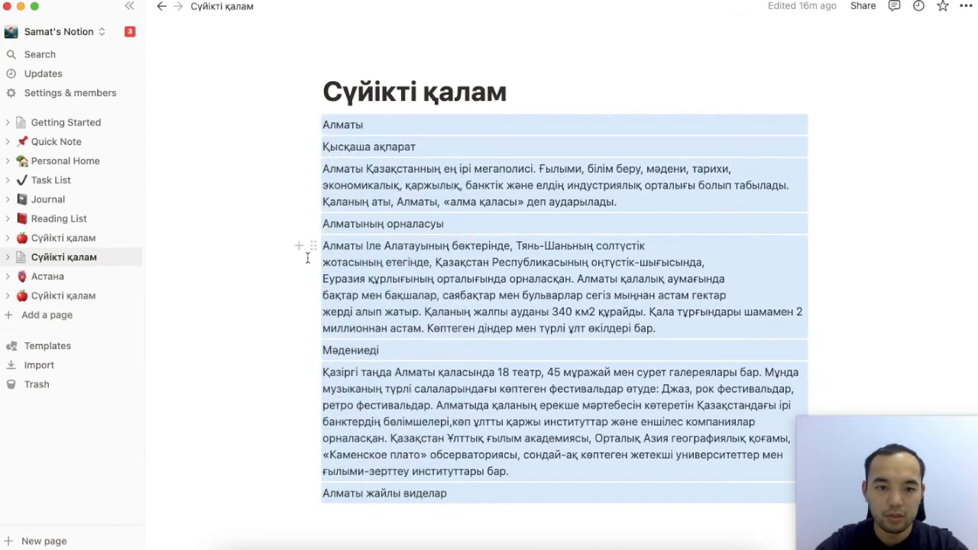
click(75, 300)
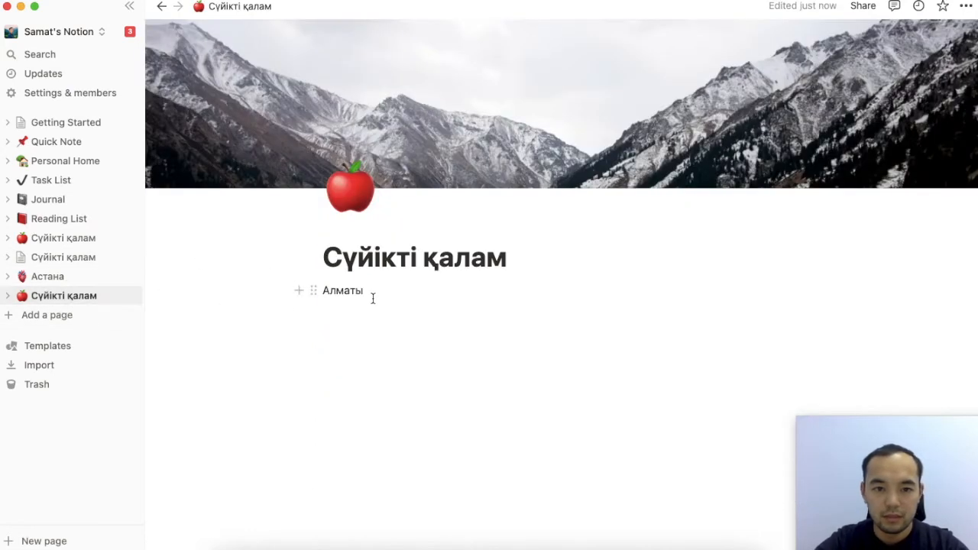
double_click(351, 291)
key(BackSpace)
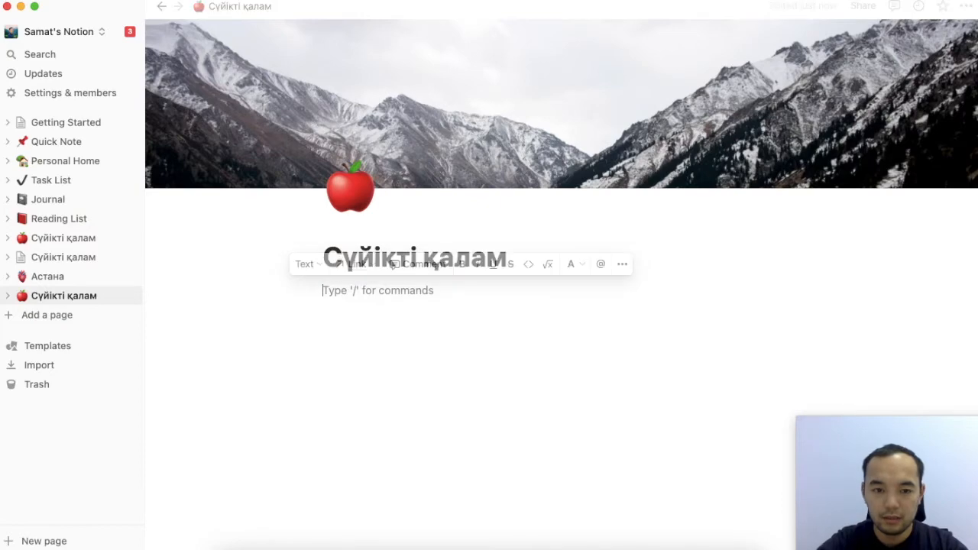
key(super+v)
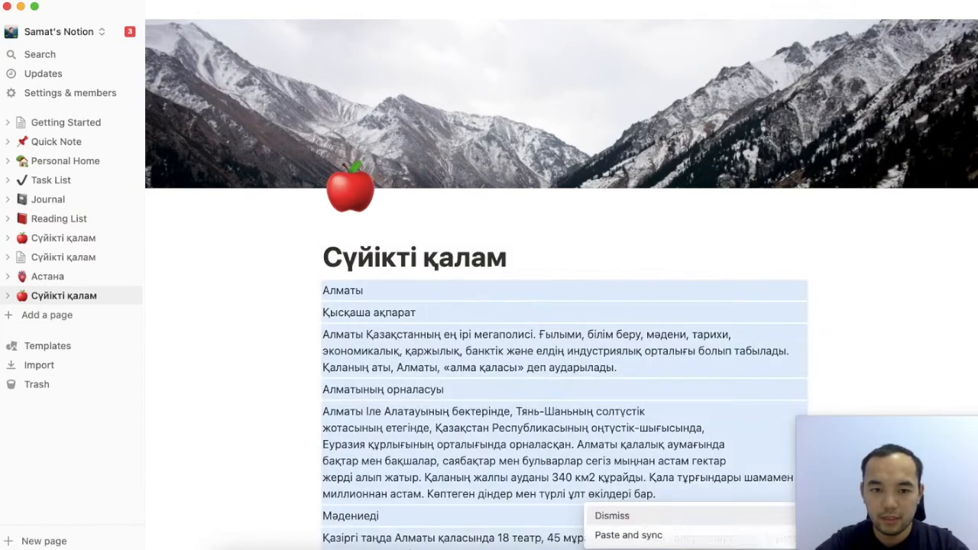
click(400, 310)
- Turn the first line, "Алматы", into a Heading 1
scroll(403, 303, down, 3)
scroll(403, 303, down, 3)
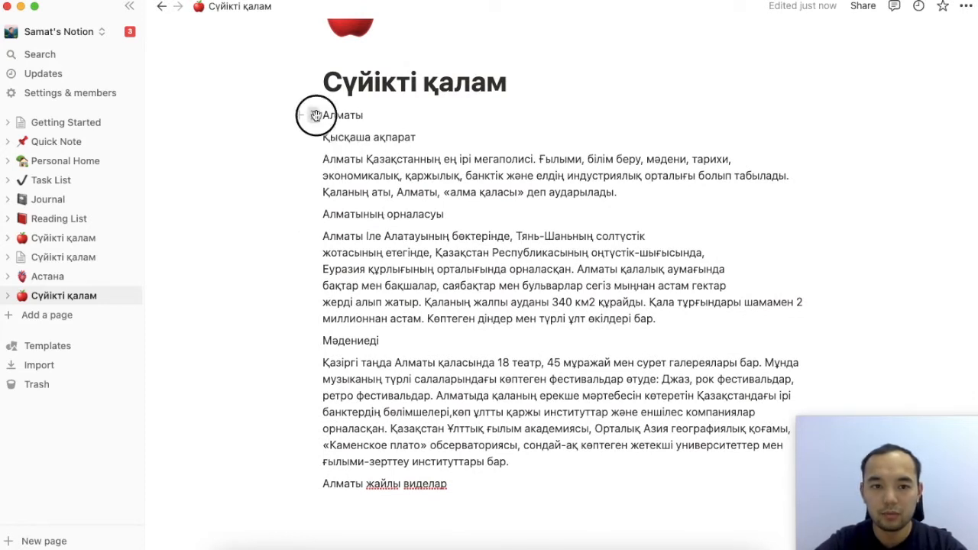
click(316, 115)
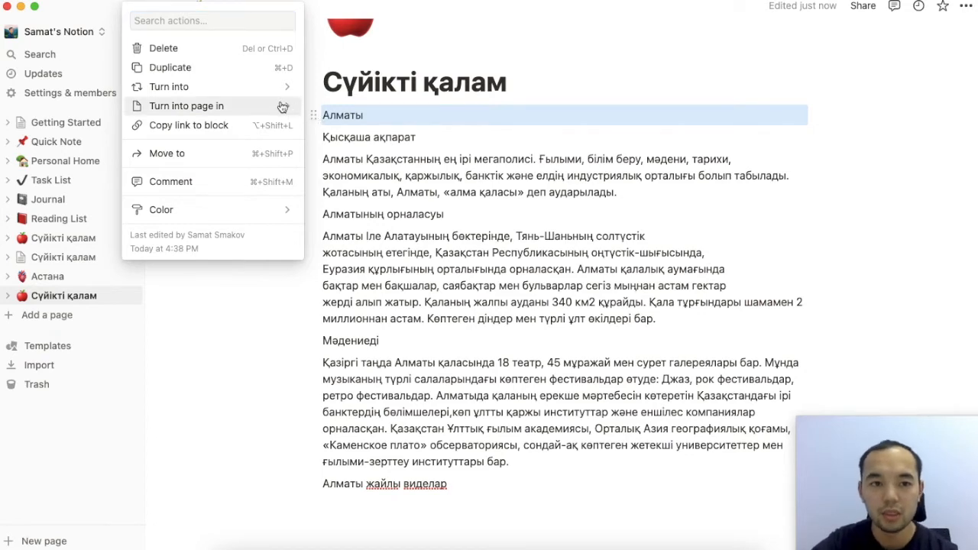
mouse_move(258, 94)
key(Escape)
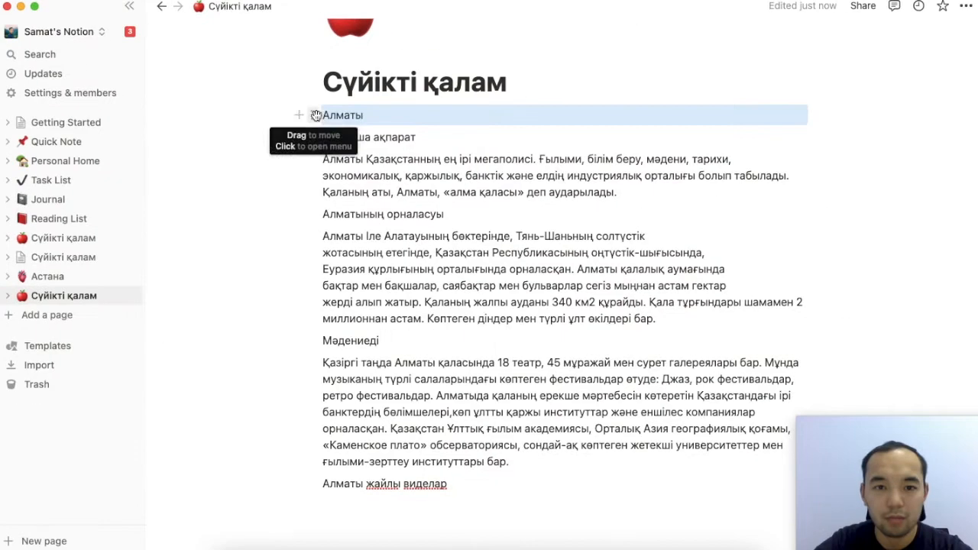
click(311, 113)
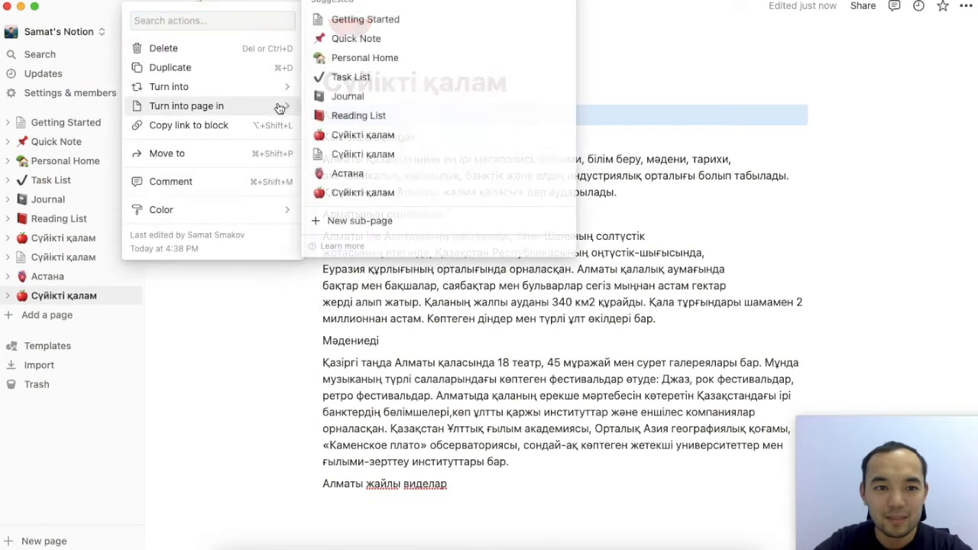
mouse_move(285, 95)
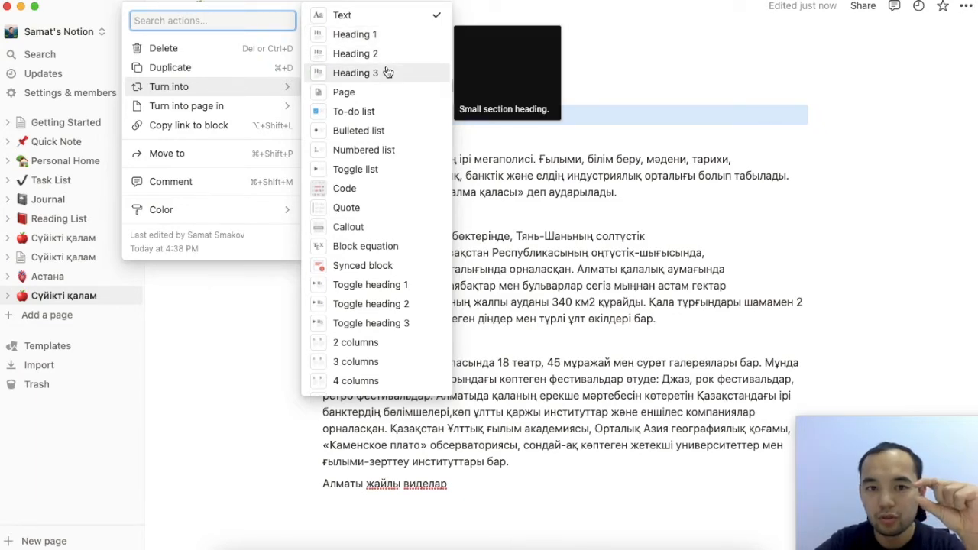
click(374, 34)
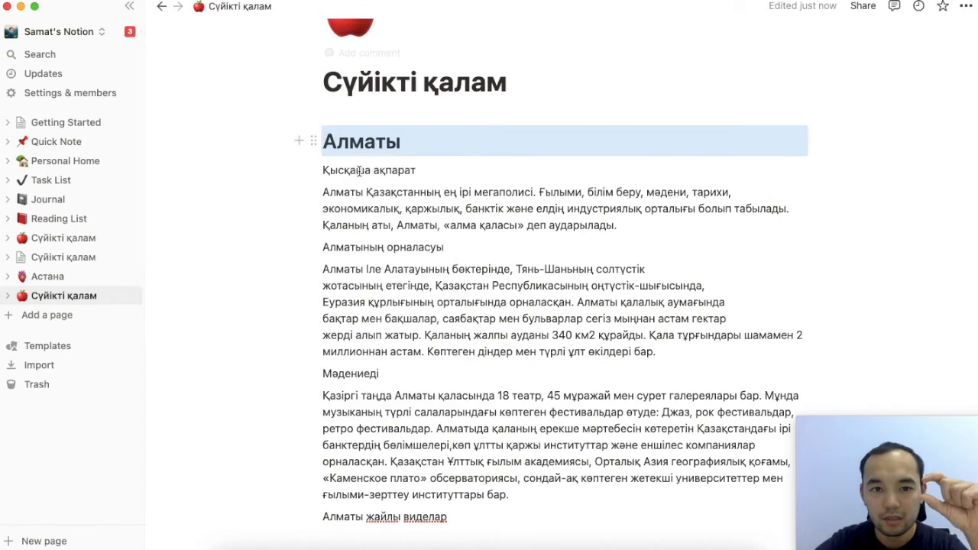
- Turn the lines "Қысқаша ақпарат" and "Алматының орналасуы" into Heading 2 blocks
click(313, 169)
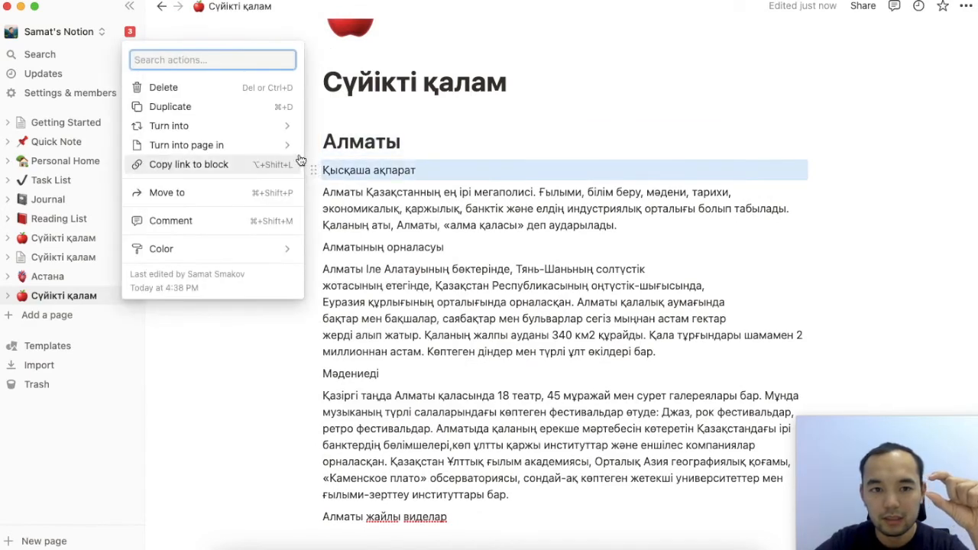
mouse_move(293, 128)
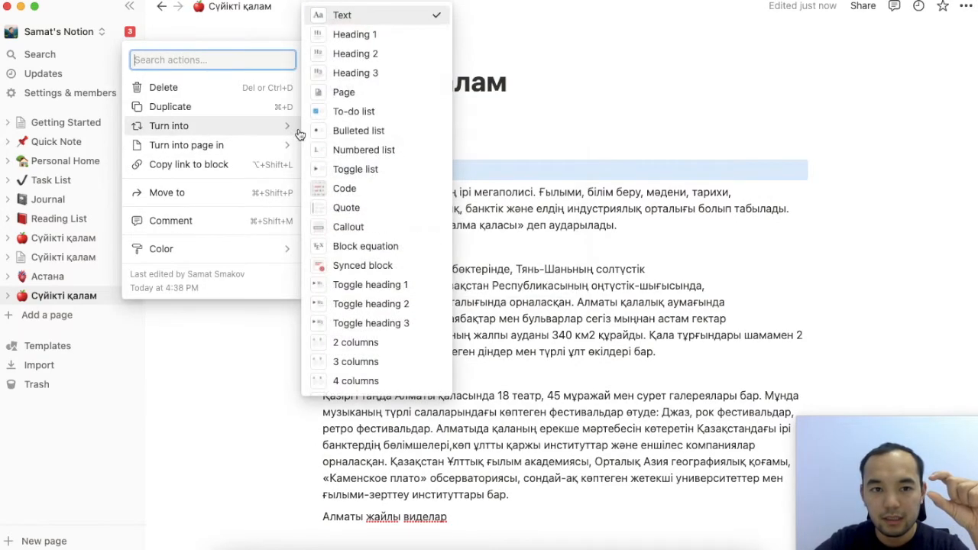
click(374, 61)
scroll(382, 203, down, 3)
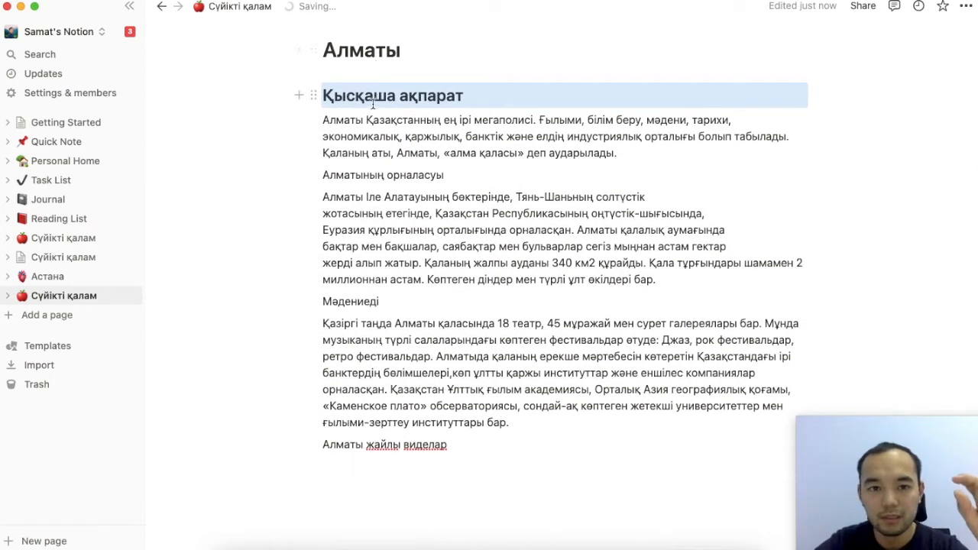
click(321, 175)
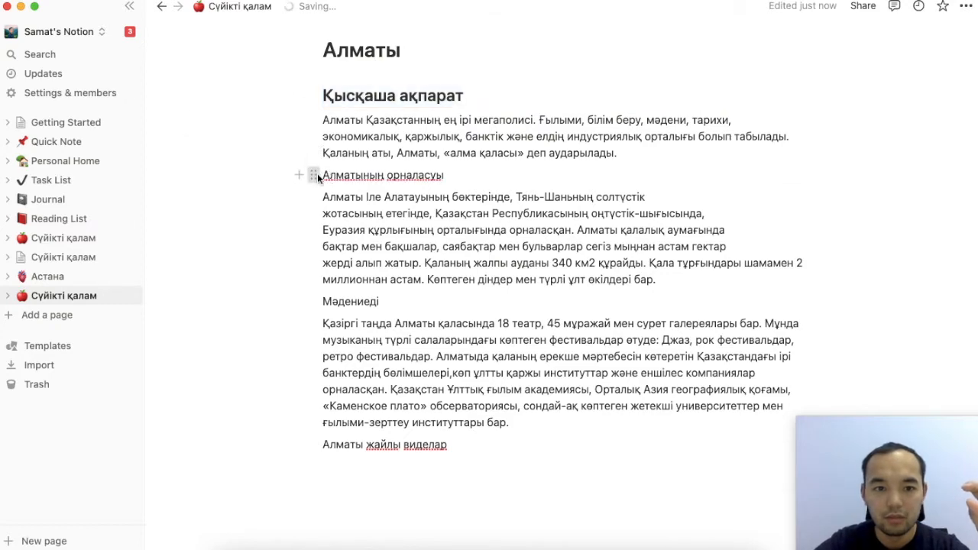
click(315, 175)
mouse_move(286, 130)
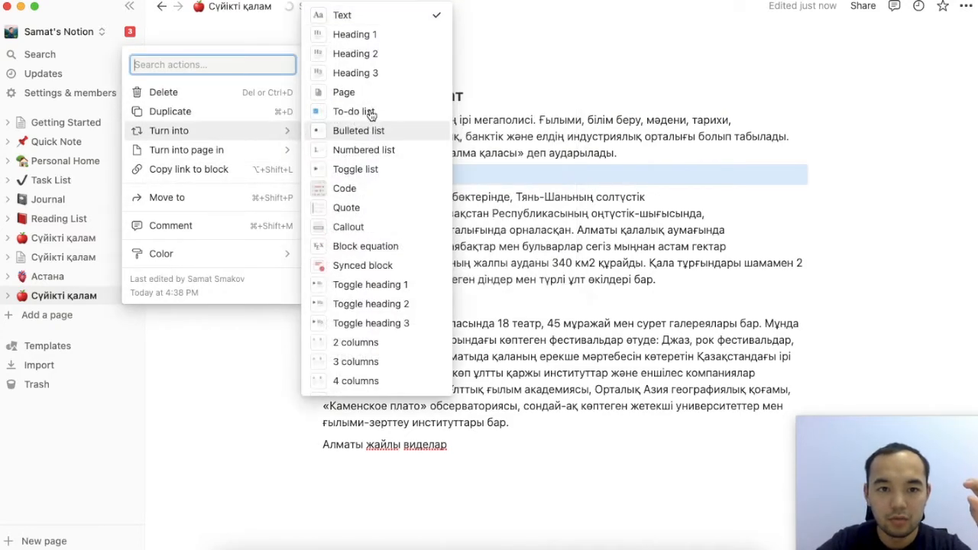
click(370, 54)
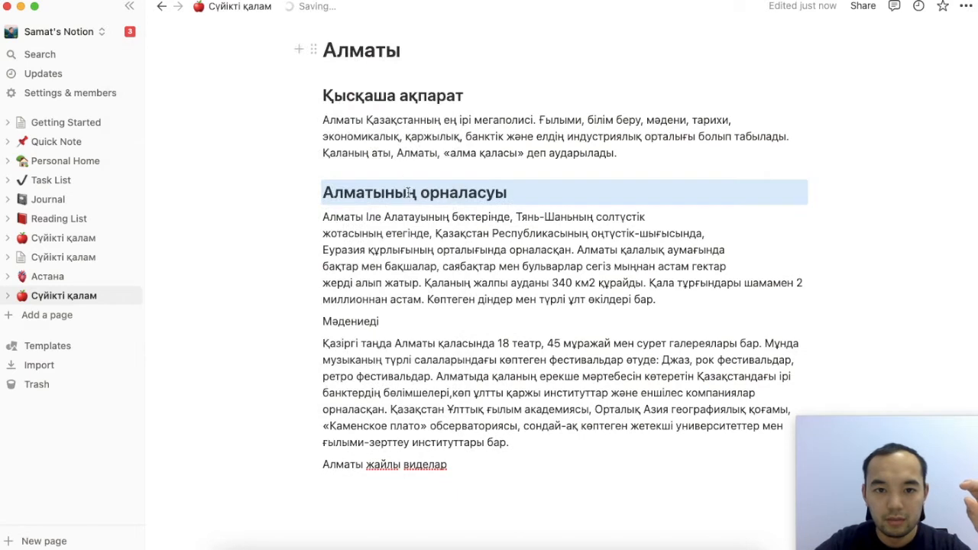
- Clear the text of the "Мәдениеді" line, leaving an empty block above its paragraph
scroll(407, 183, down, 2)
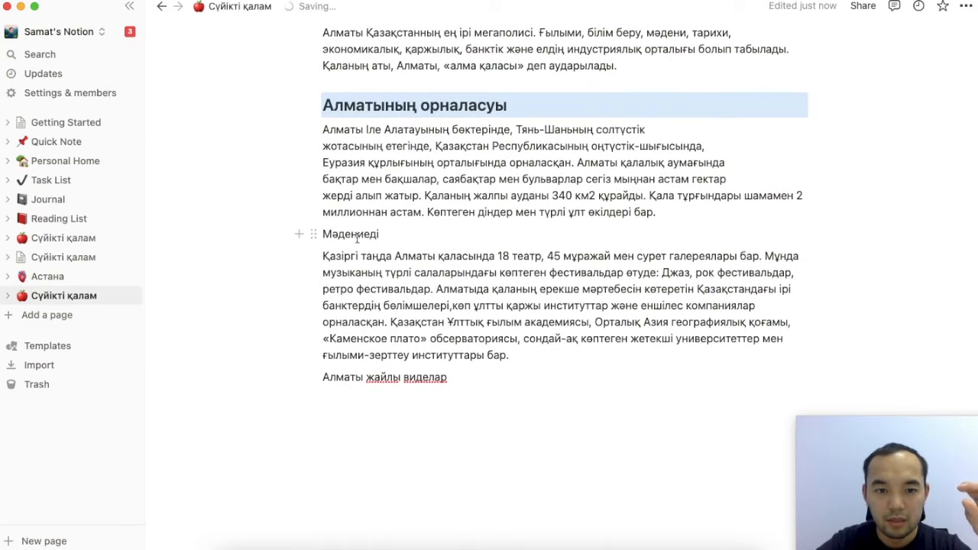
double_click(356, 236)
key(BackSpace)
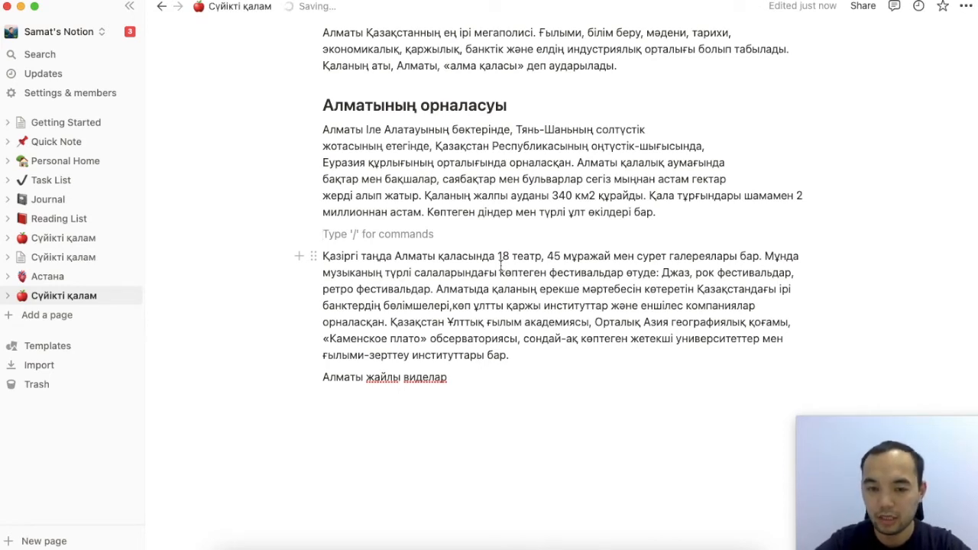
- Try converting the emptied line into a Heading 1 with the Markdown shorthand "#", and revert it to an empty text line
text(І)
key(BackSpace)
text(#)
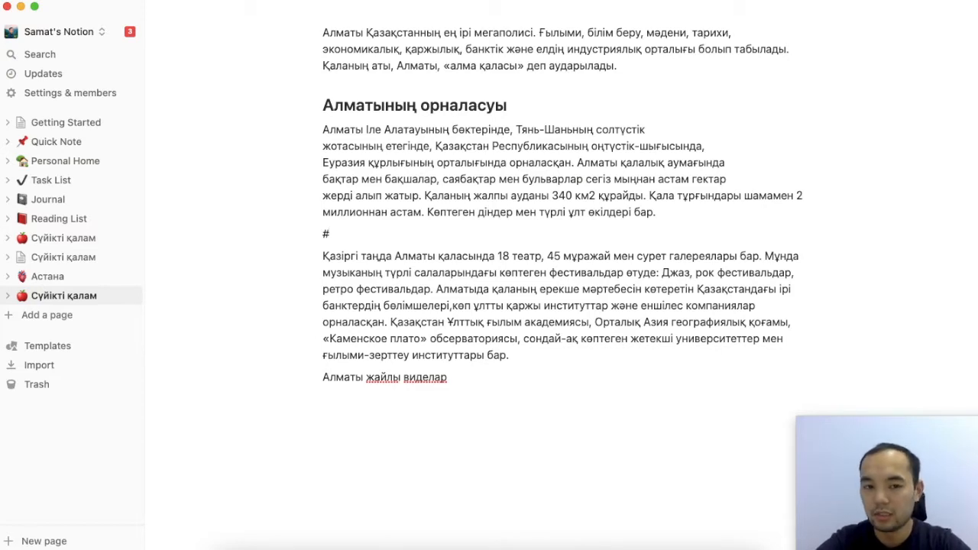
key(space)
text(V)
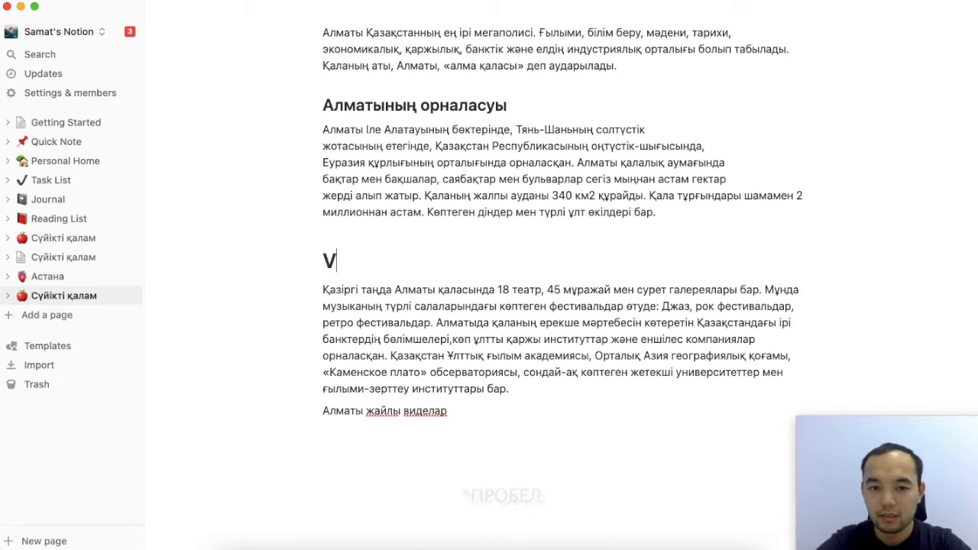
key(BackSpace)
key(BackSpace)
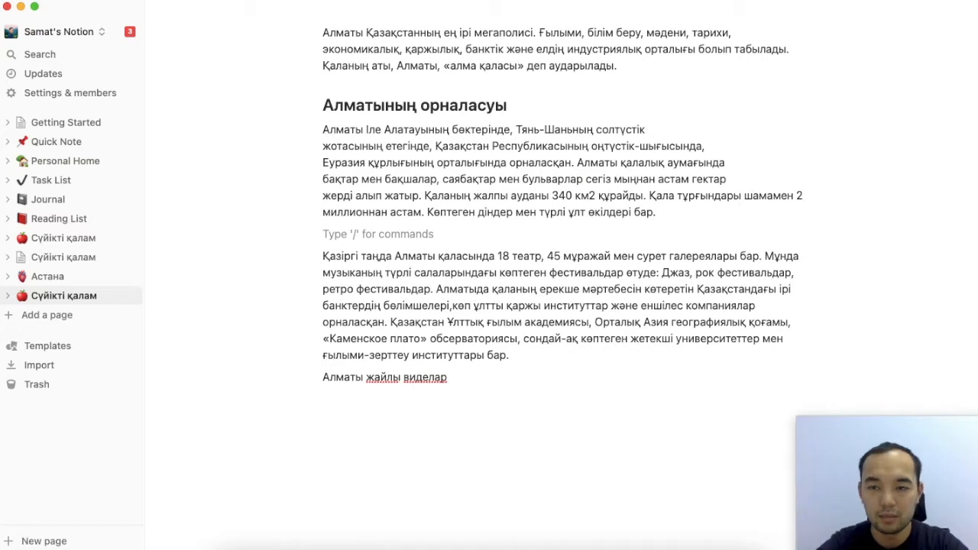
- Make the emptied line a Heading 2 with the Markdown shorthand "##" and enter "Мәдениеті" as its text
text(#)
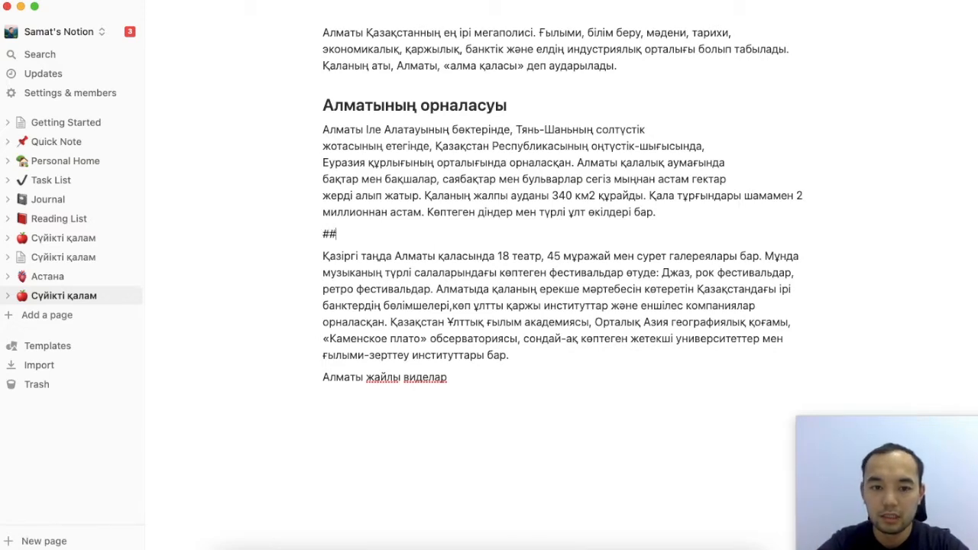
text(# )
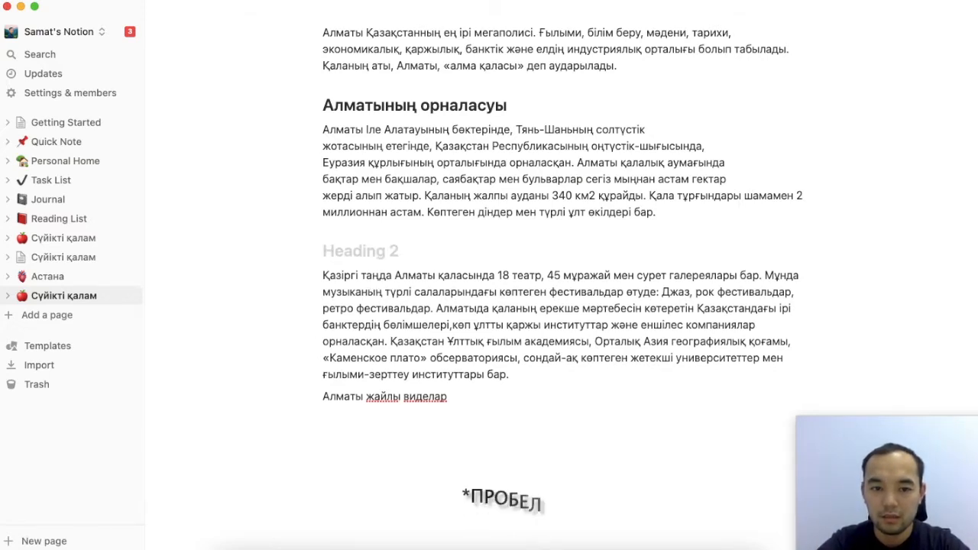
text(Мәдениеті)
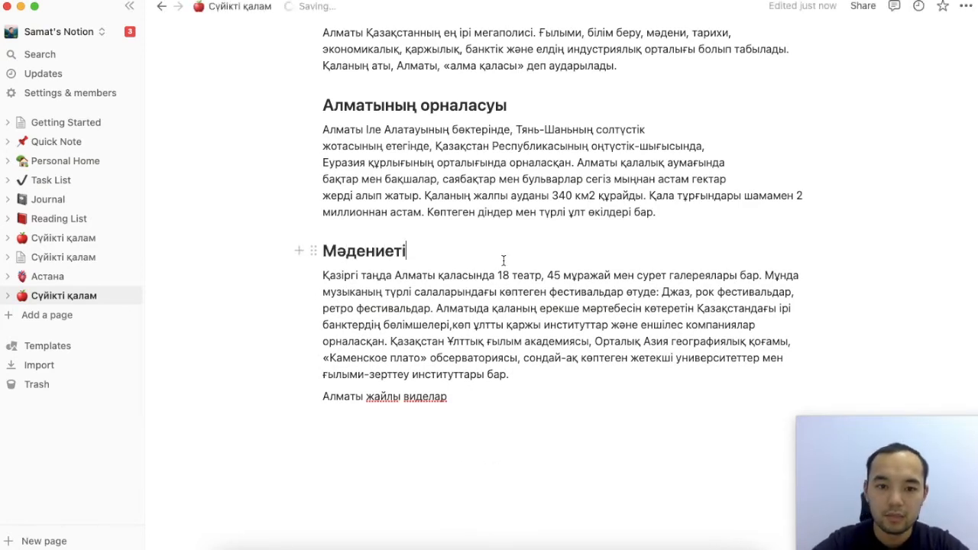
- Correct the ending of the last line so that it reads "Алматы жайлы видео"
scroll(502, 263, down, 1)
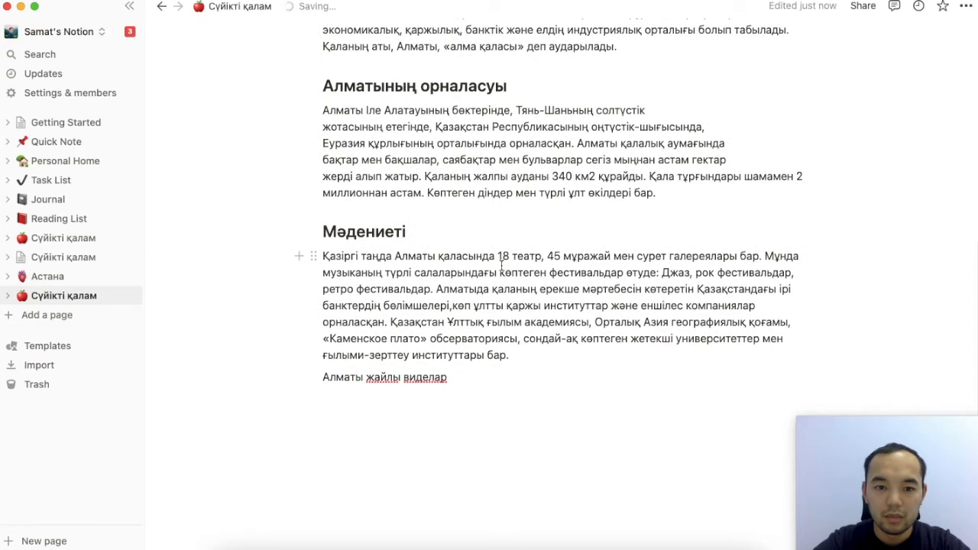
key(BackSpace)
key(BackSpace)
key(BackSpace)
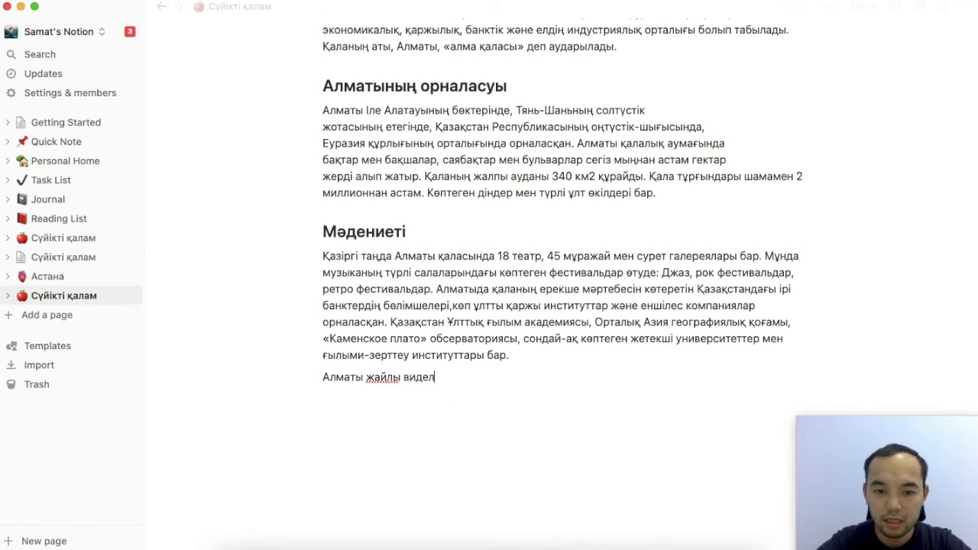
- Turn the last line "Алматы жайлы видео" into a Heading 2
click(312, 376)
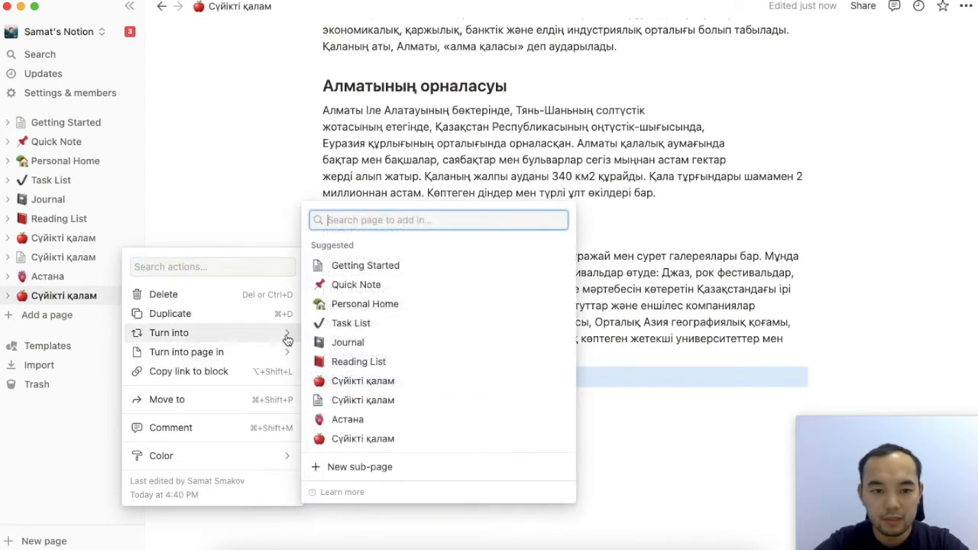
mouse_move(228, 333)
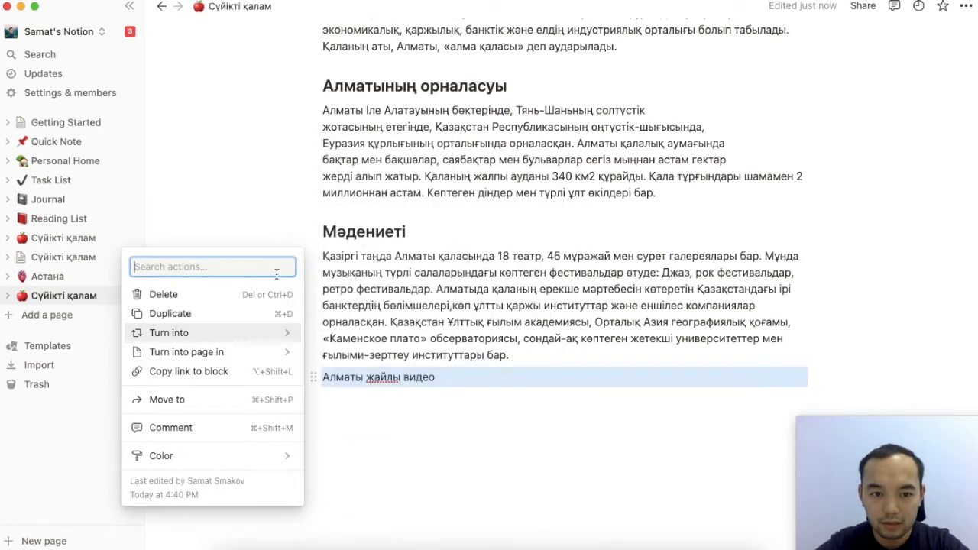
click(312, 376)
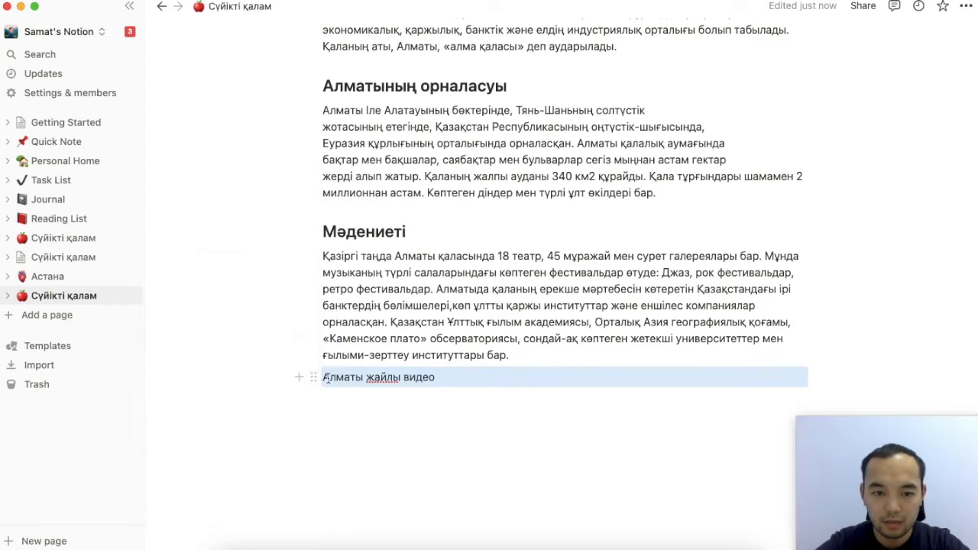
click(312, 378)
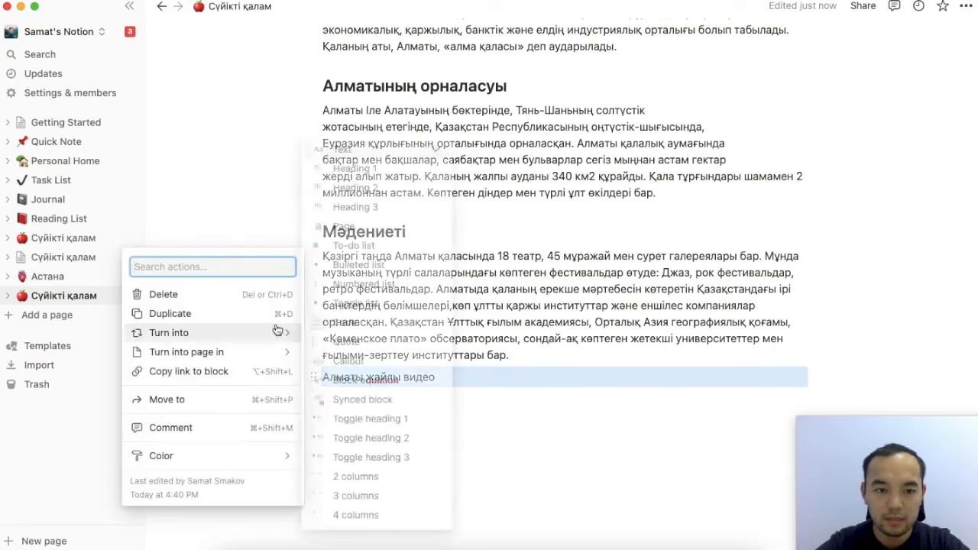
text(")
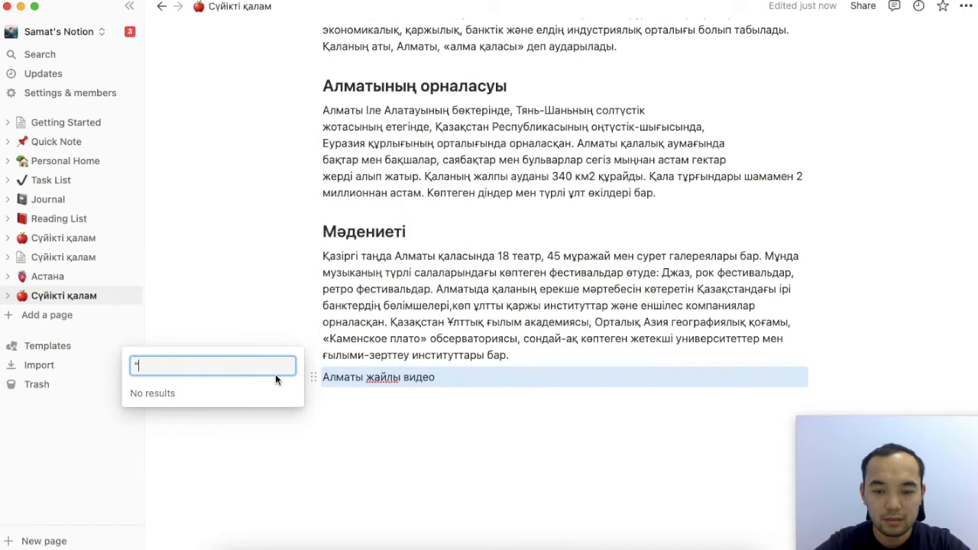
key(BackSpace)
text(2)
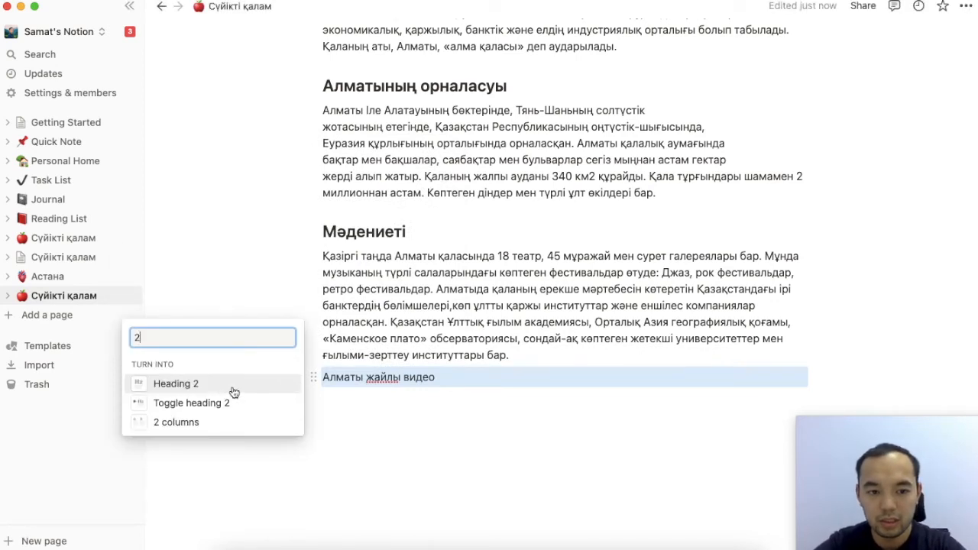
click(190, 386)
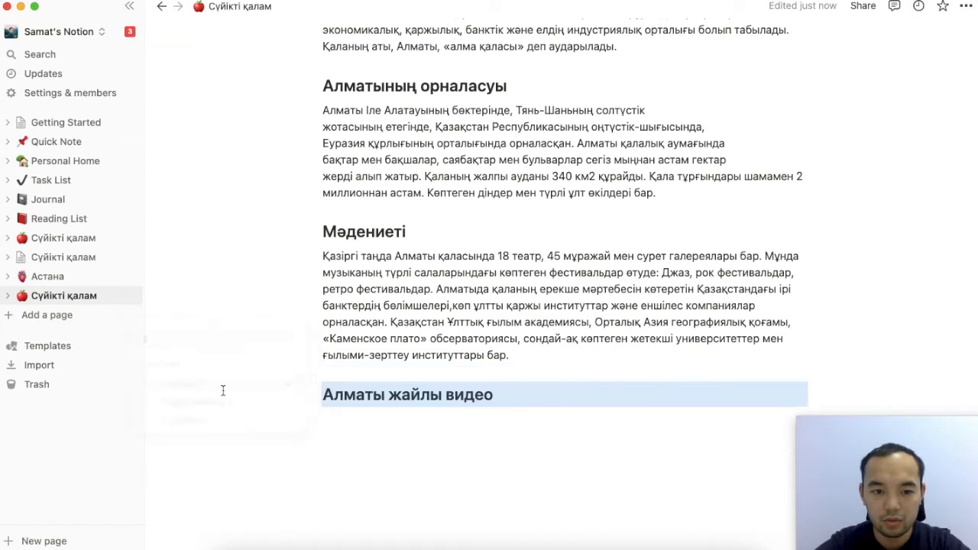
- Switch to Firefox and copy the red apples photo near the end of the pnp15.kz Almaty information page
scroll(358, 386, up, 6)
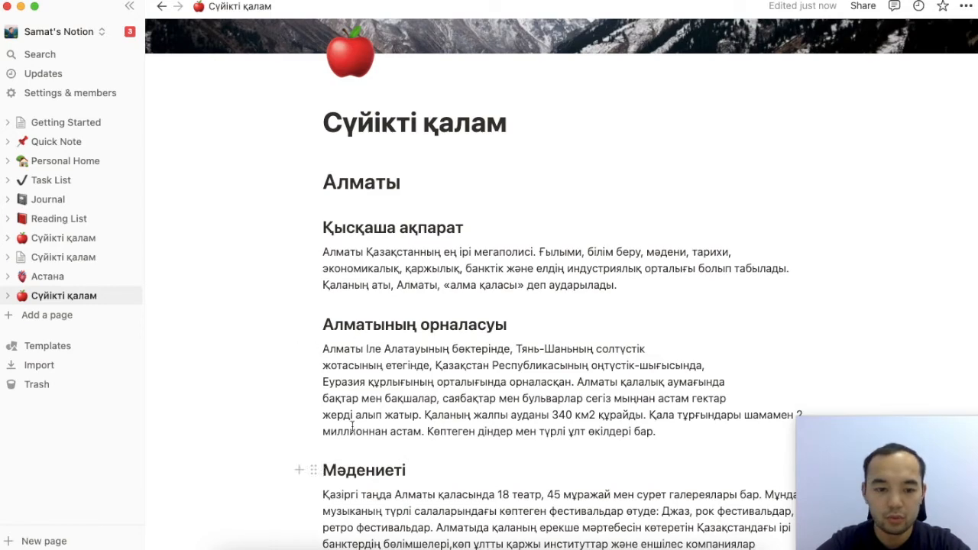
click(257, 547)
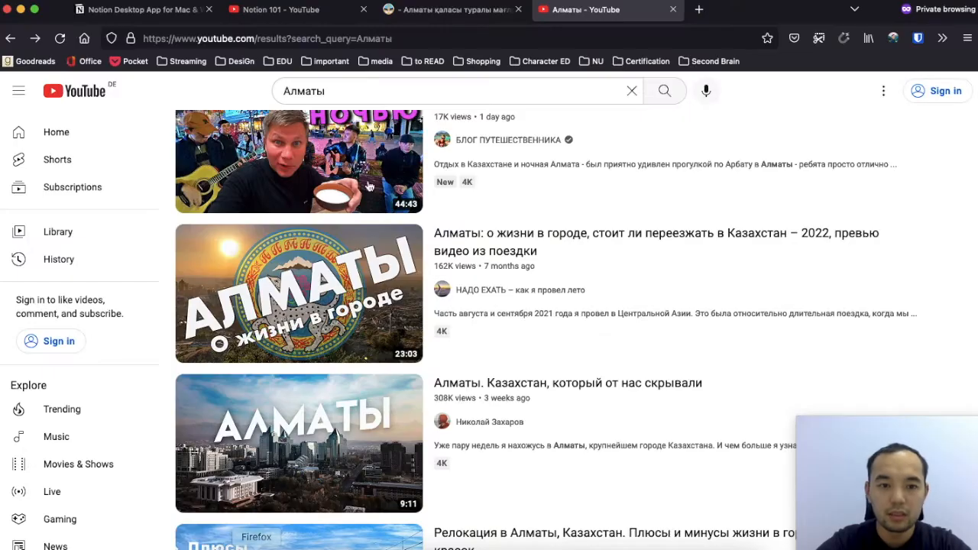
scroll(351, 229, up, 2)
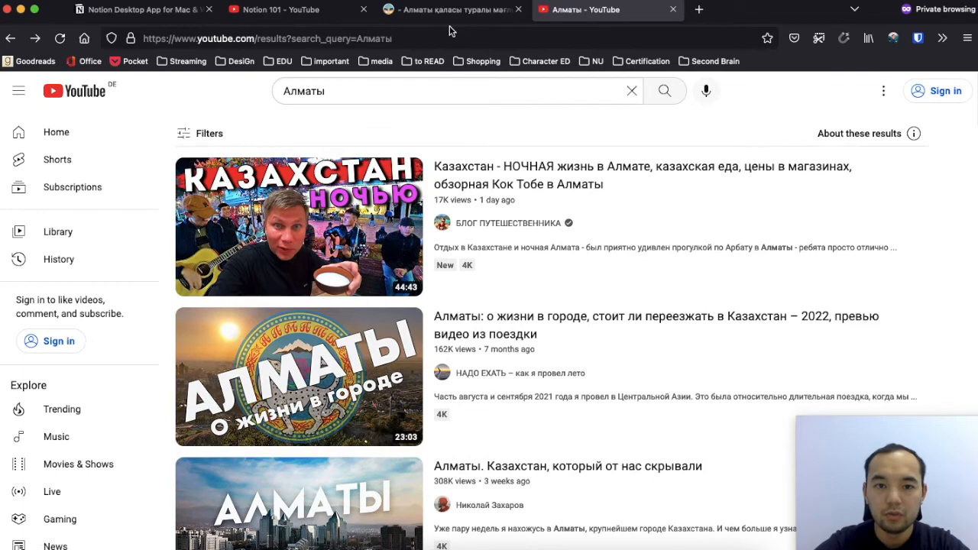
click(450, 10)
click(499, 228)
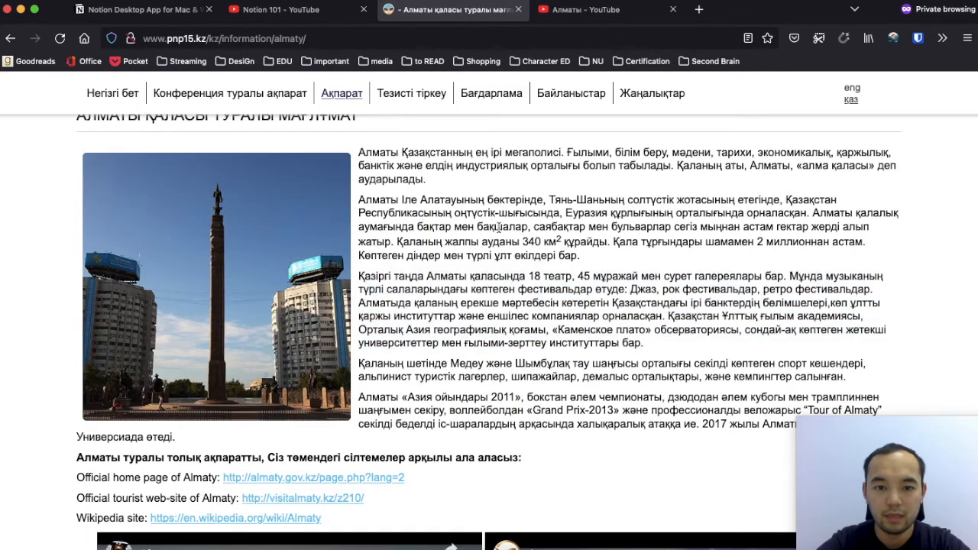
scroll(499, 228, down, 10)
scroll(498, 227, down, 3)
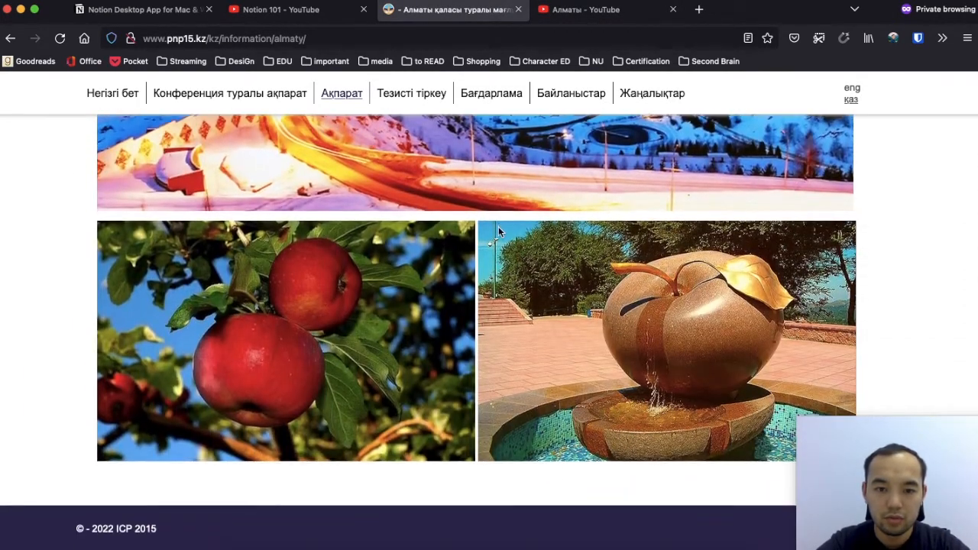
right_click(376, 263)
click(394, 304)
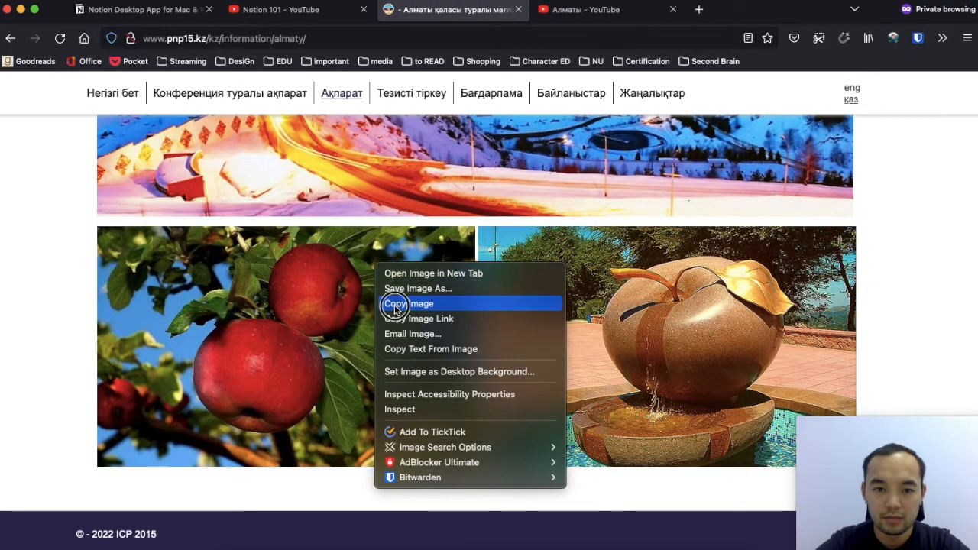
- Switch back to Notion and paste the copied apples photo directly under the "Қысқаша ақпарат" heading
key(super+Tab)
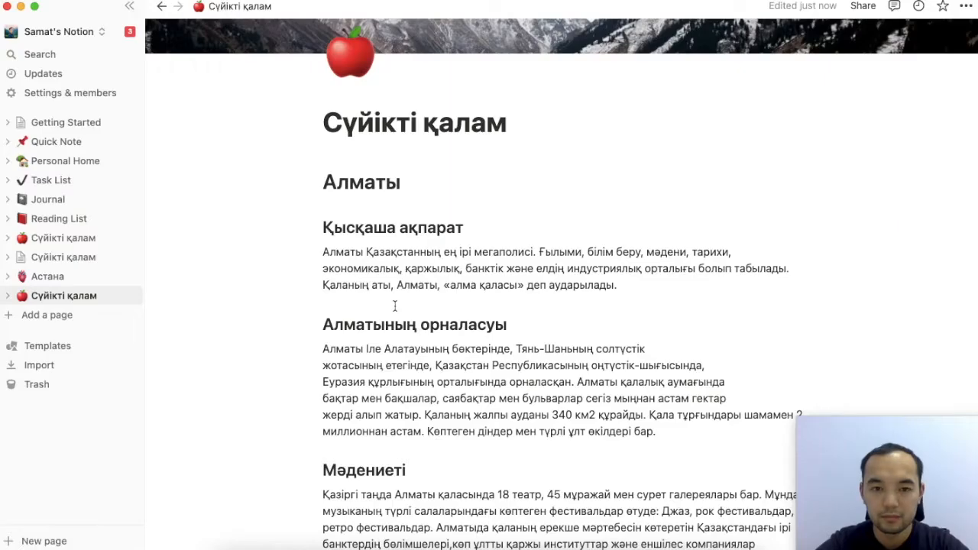
click(553, 229)
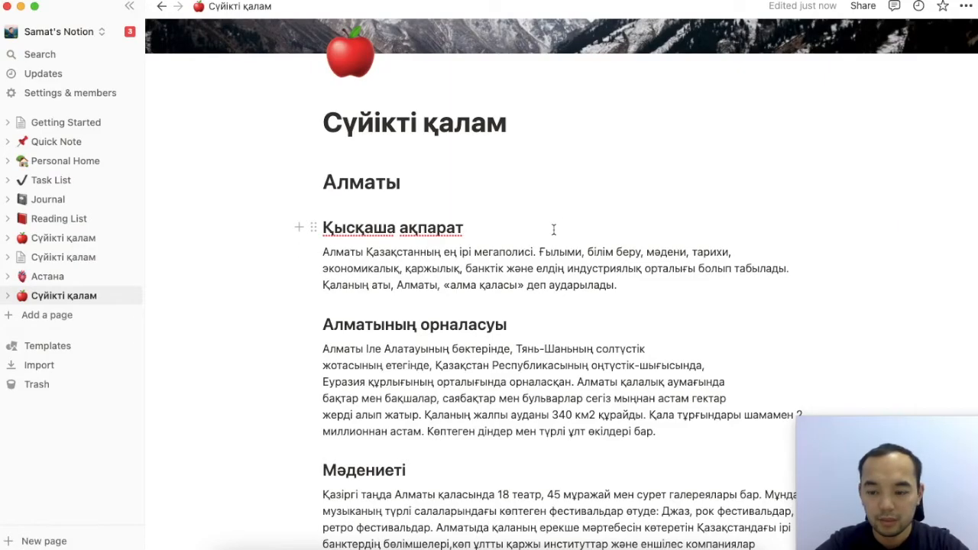
key(Return)
key(super+v)
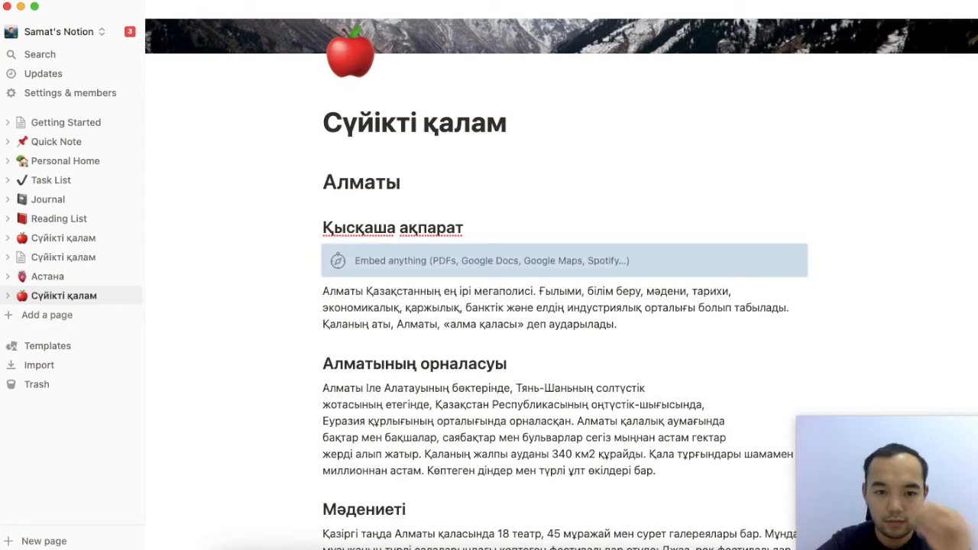
- Place the apples photo in a column before the introductory paragraph and narrow its column to about a third of the text width
scroll(491, 231, down, 5)
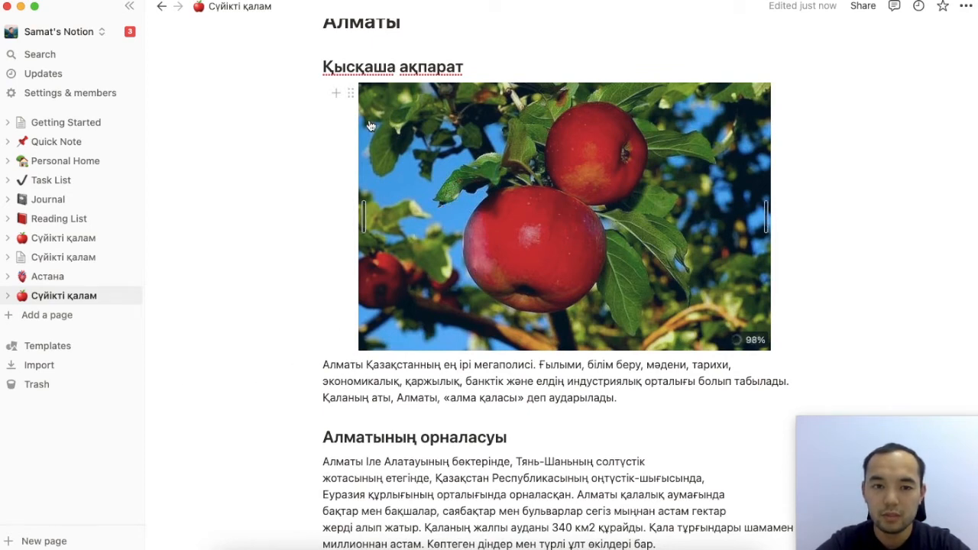
drag(351, 94, 299, 371)
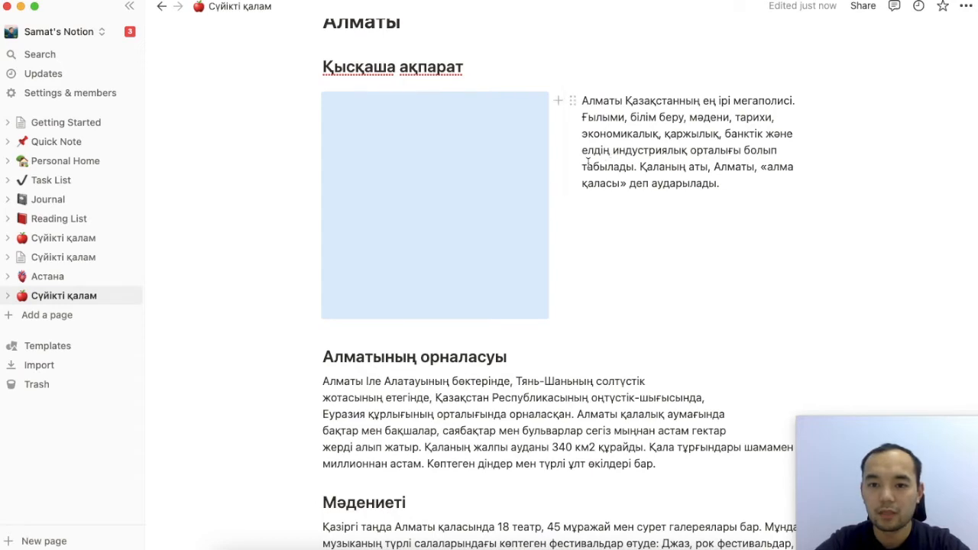
drag(562, 153, 495, 152)
- Add an empty text line below the "Алматы жайлы видео" heading
scroll(497, 191, down, 3)
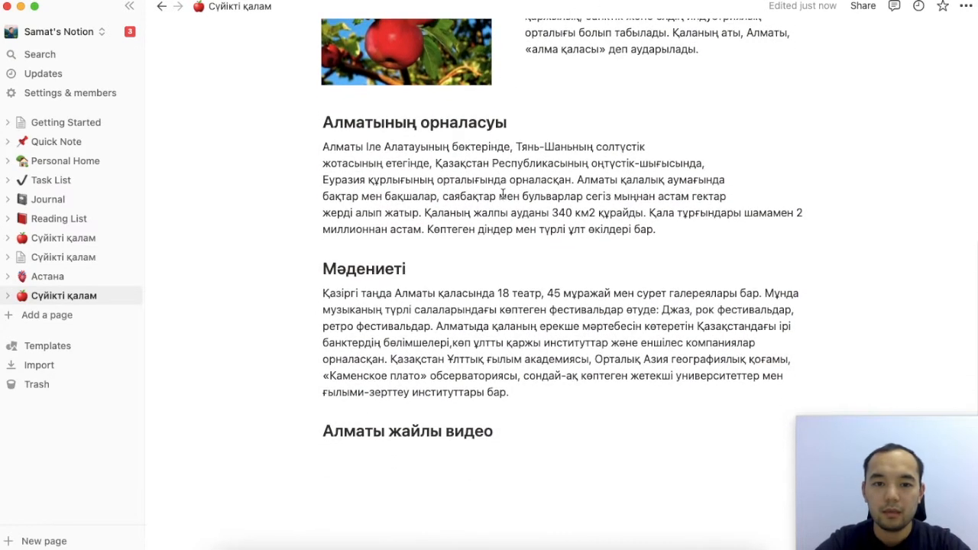
scroll(503, 194, down, 2)
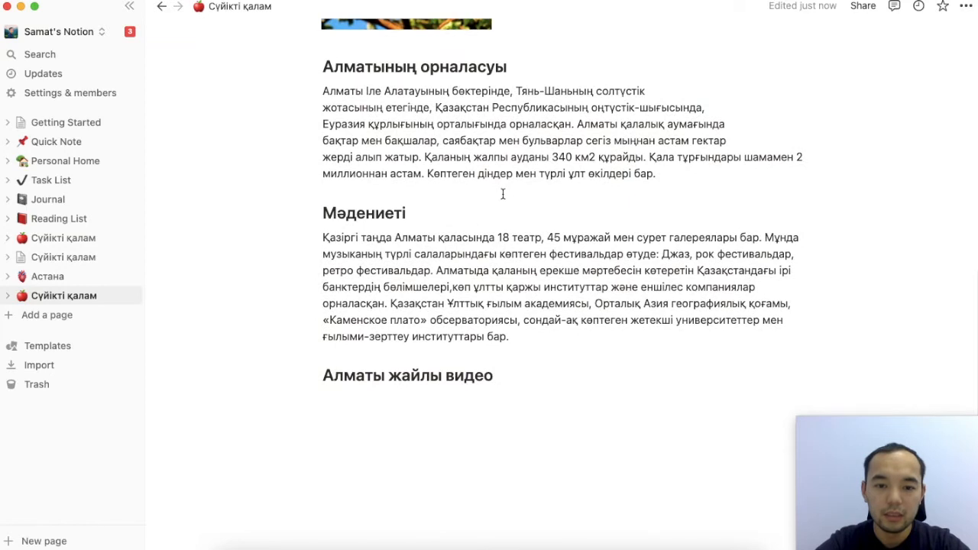
click(490, 409)
- Switch to Firefox and save the red apples photo to the Desktop as a JPEG under its suggested file name
scroll(480, 382, up, 3)
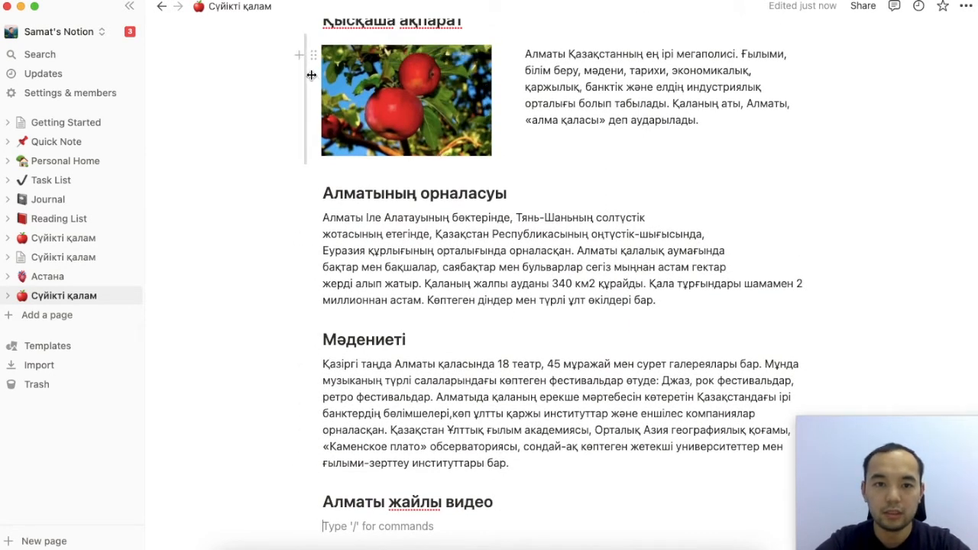
mouse_move(408, 110)
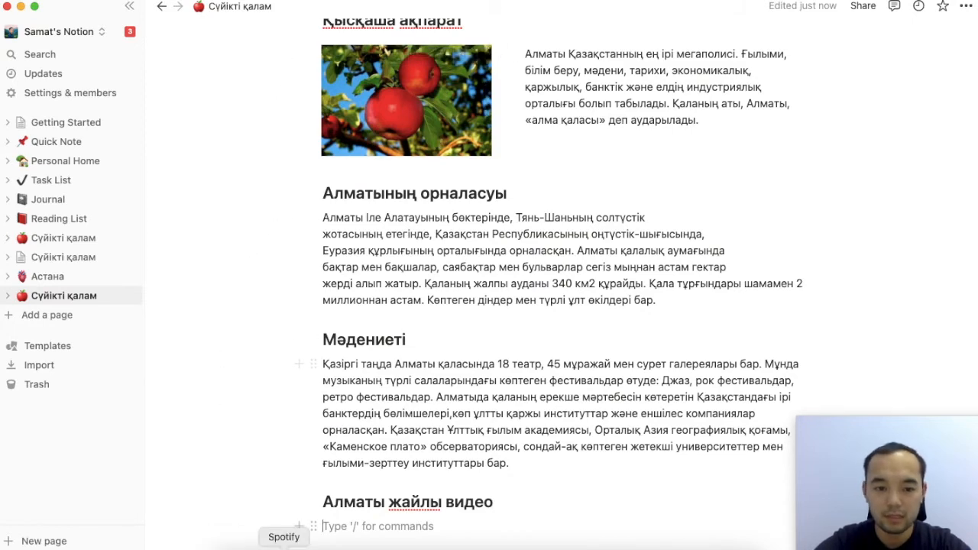
click(257, 544)
right_click(301, 401)
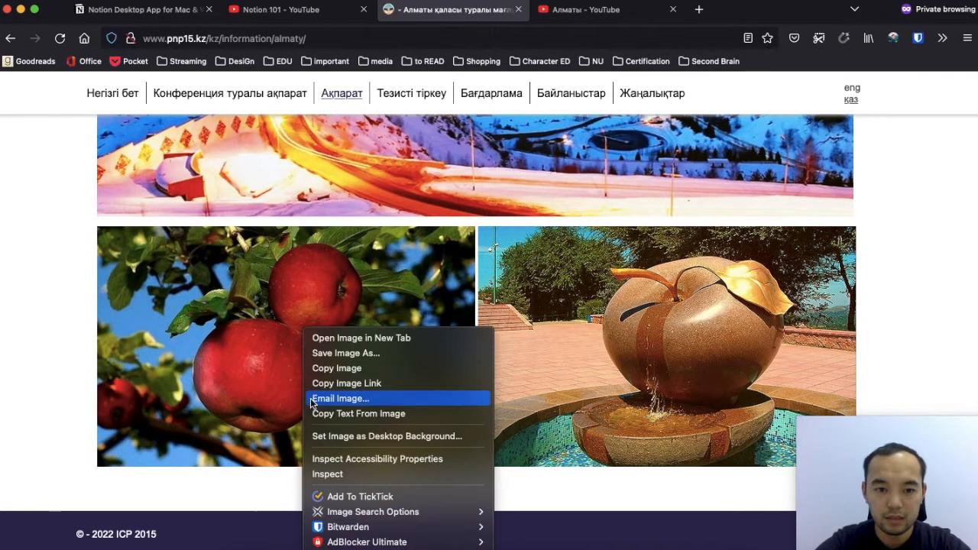
click(355, 353)
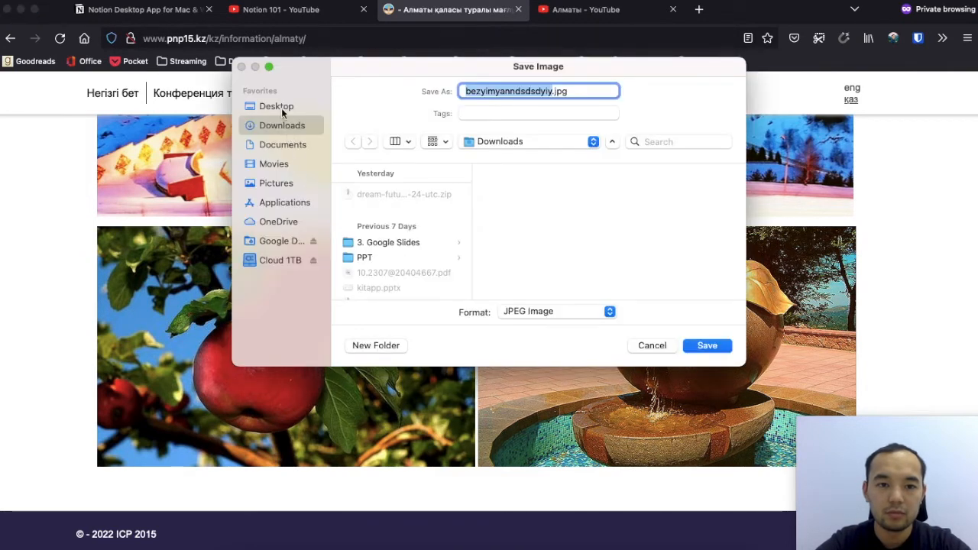
click(279, 108)
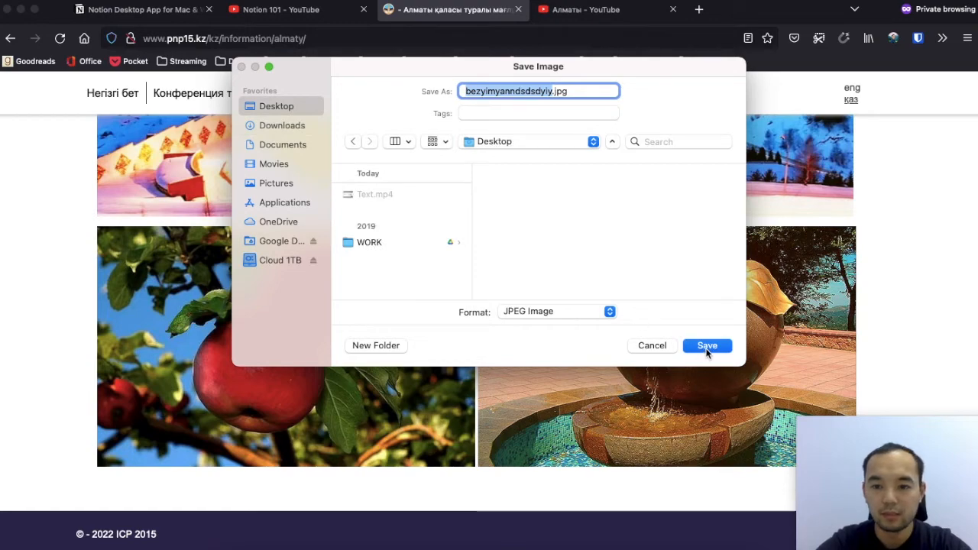
click(707, 346)
- Switch back to Notion and add an empty line between the "Қысқаша ақпарат" heading and the apples photo
key(super+Tab)
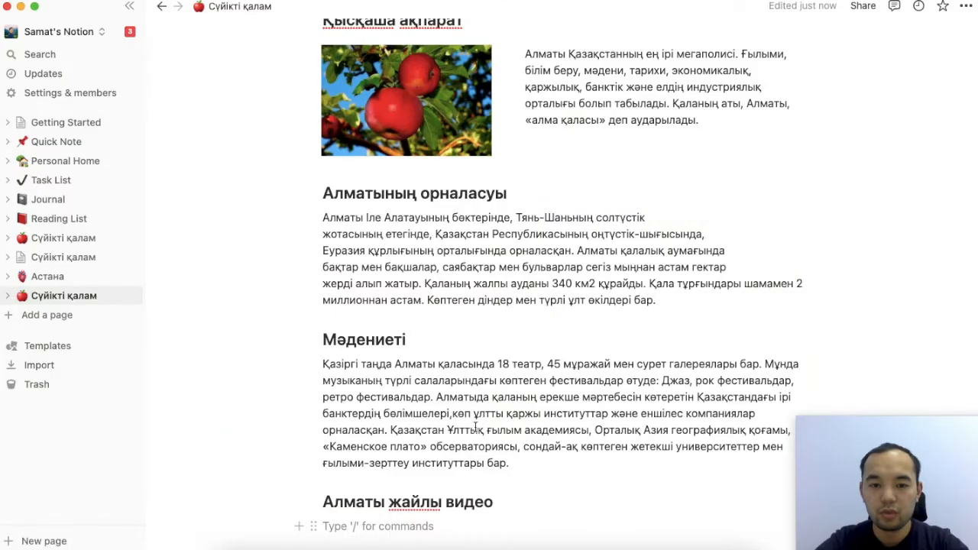
scroll(428, 183, up, 3)
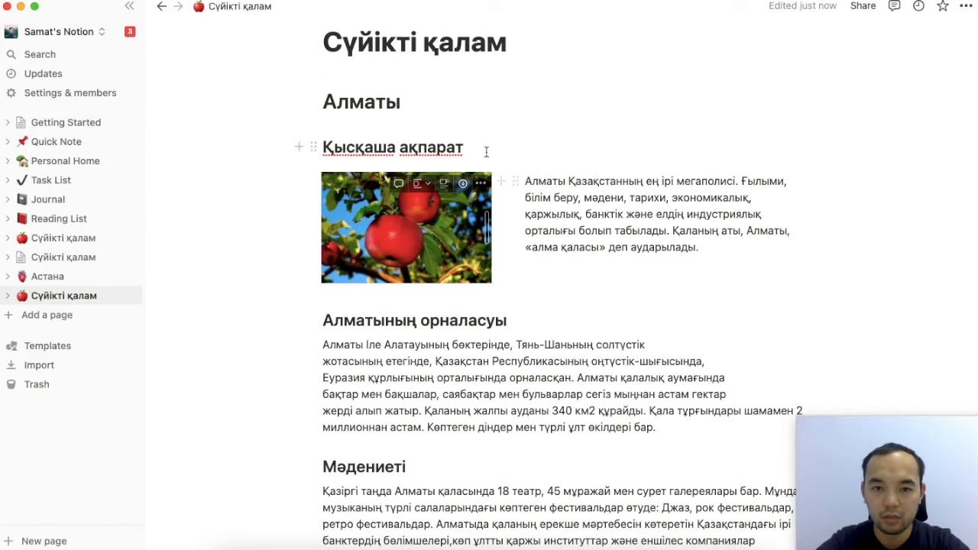
click(486, 151)
key(Return)
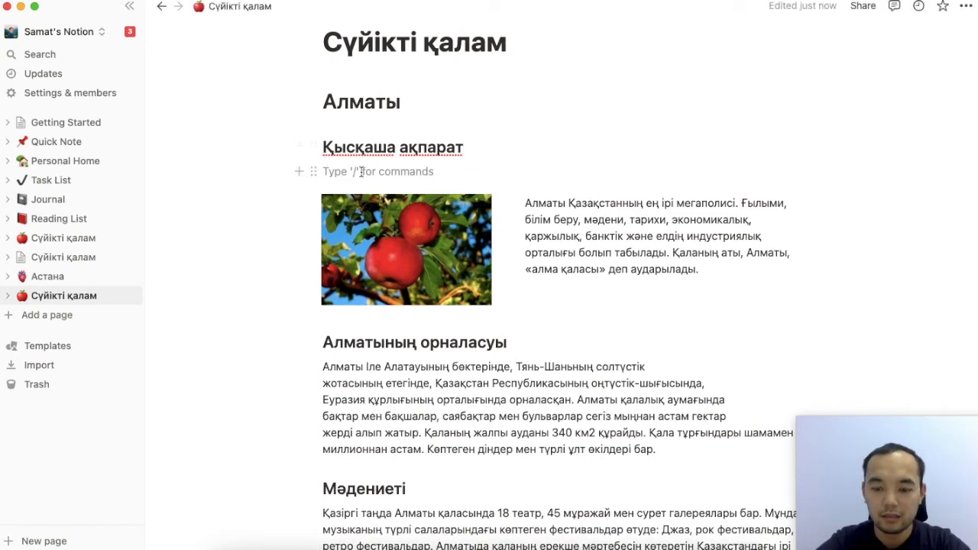
text(/)
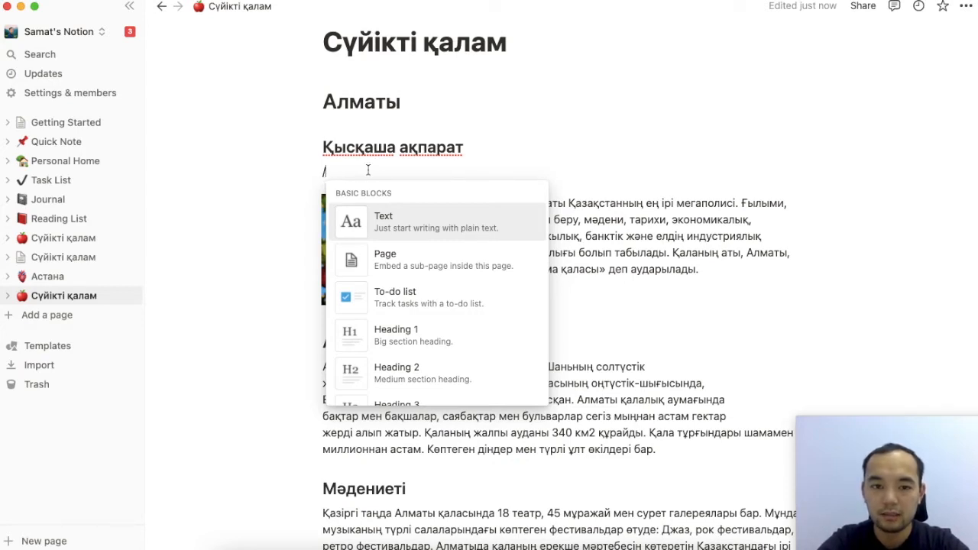
text(im)
key(Escape)
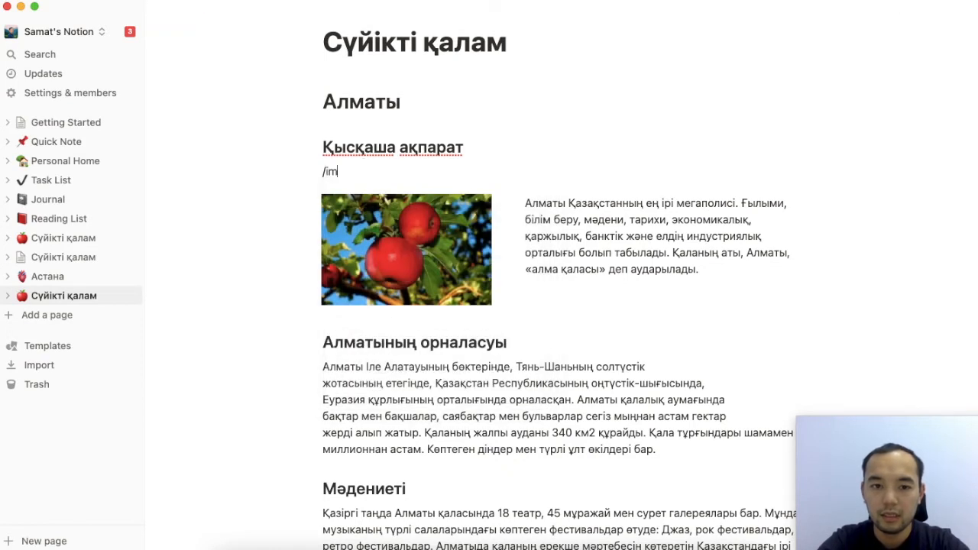
key(BackSpace)
text(/)
key(BackSpace)
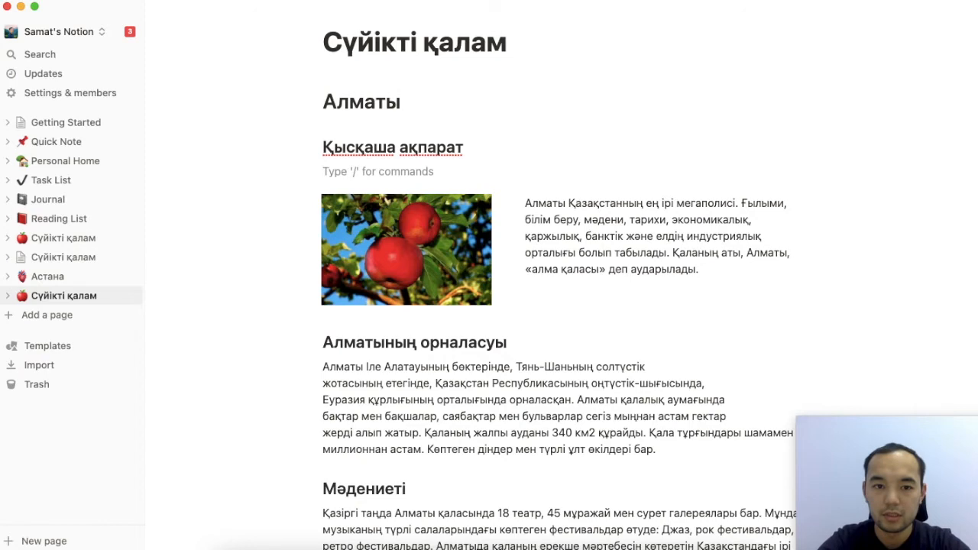
- Insert an image block under the "Қысқаша ақпарат" heading and upload bezyimyanndsdsdyiy.jpg from the Desktop into it
text(/im)
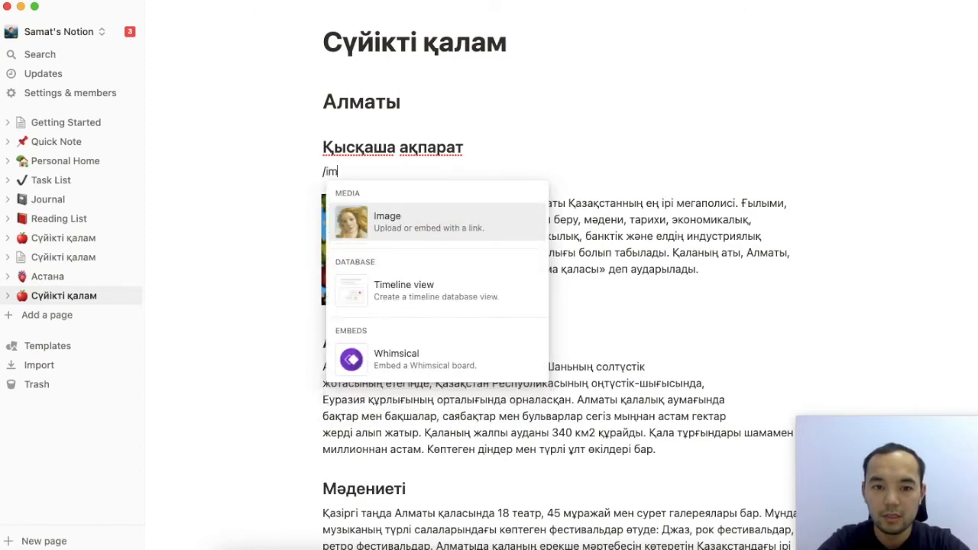
mouse_move(379, 227)
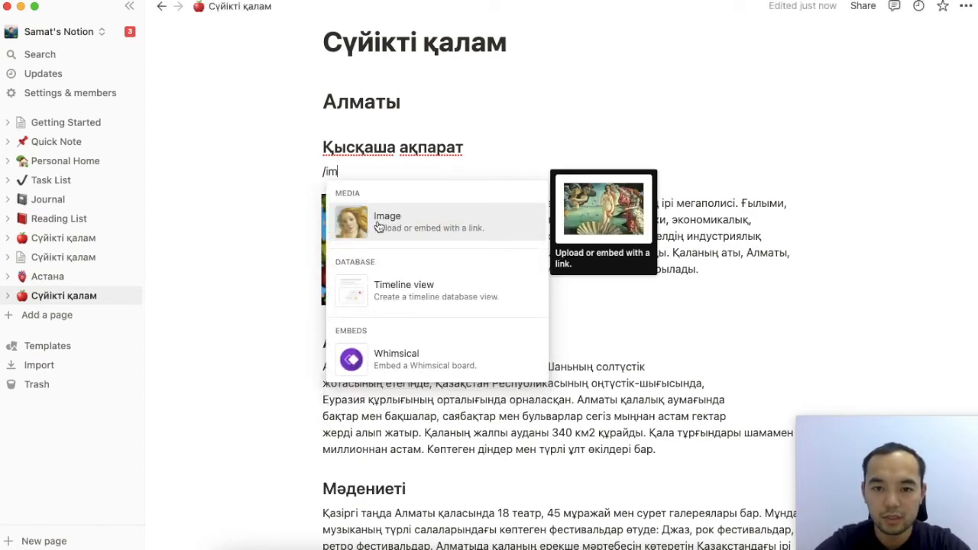
click(379, 227)
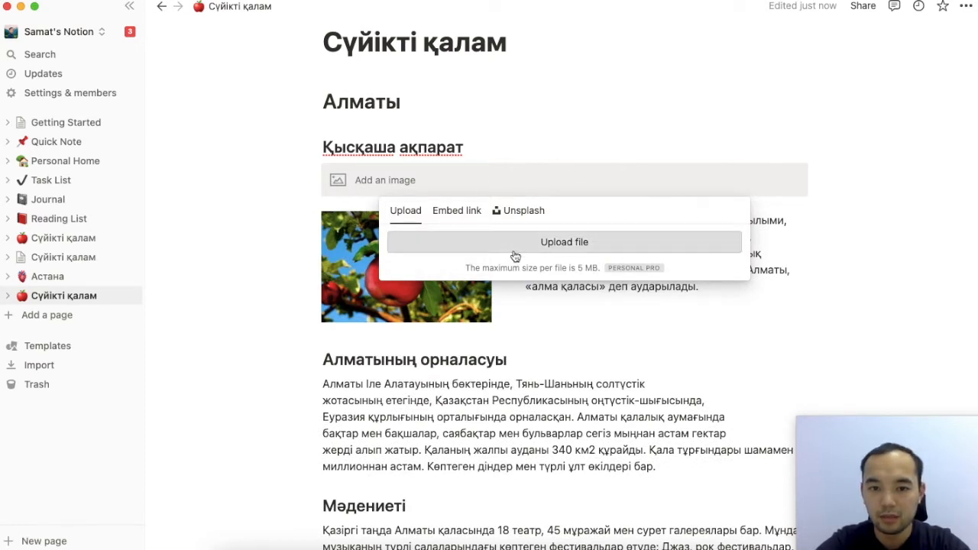
click(465, 241)
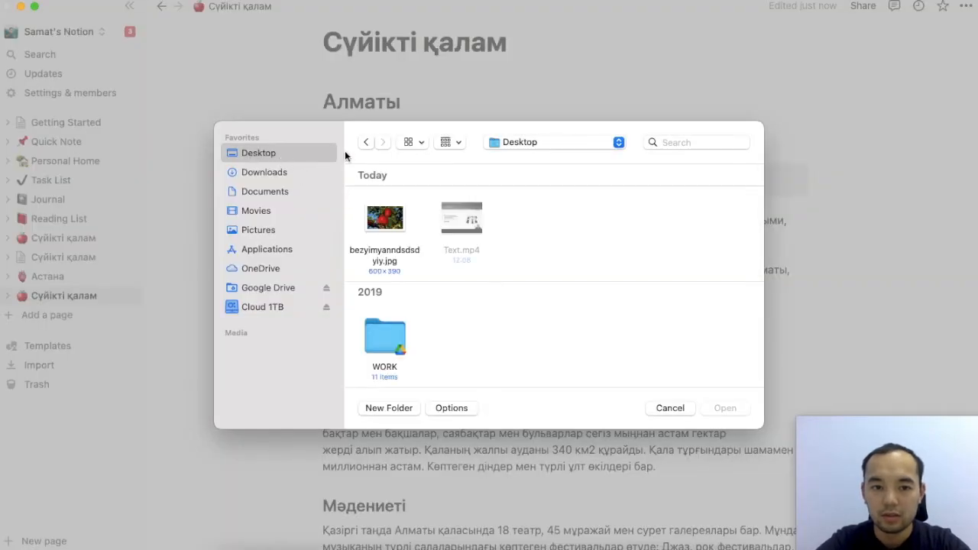
click(384, 222)
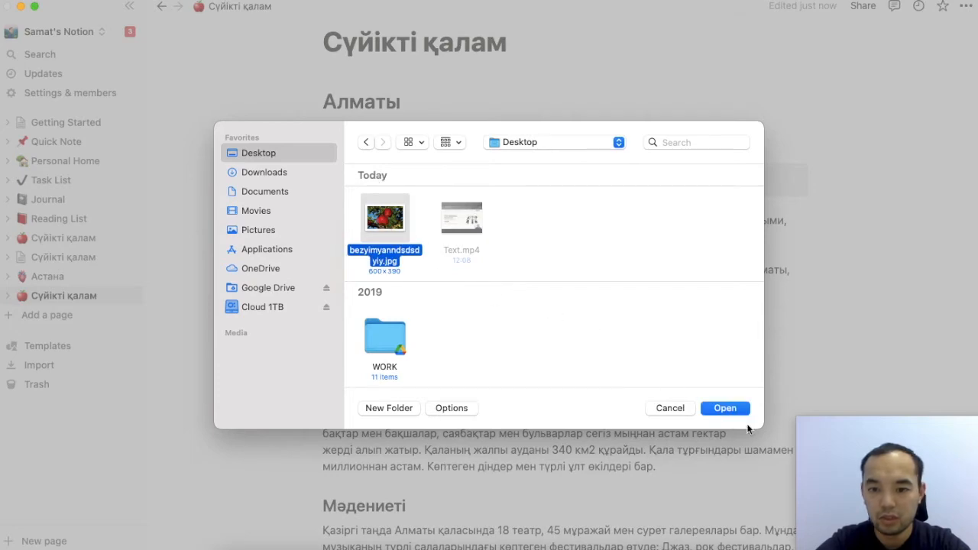
click(738, 414)
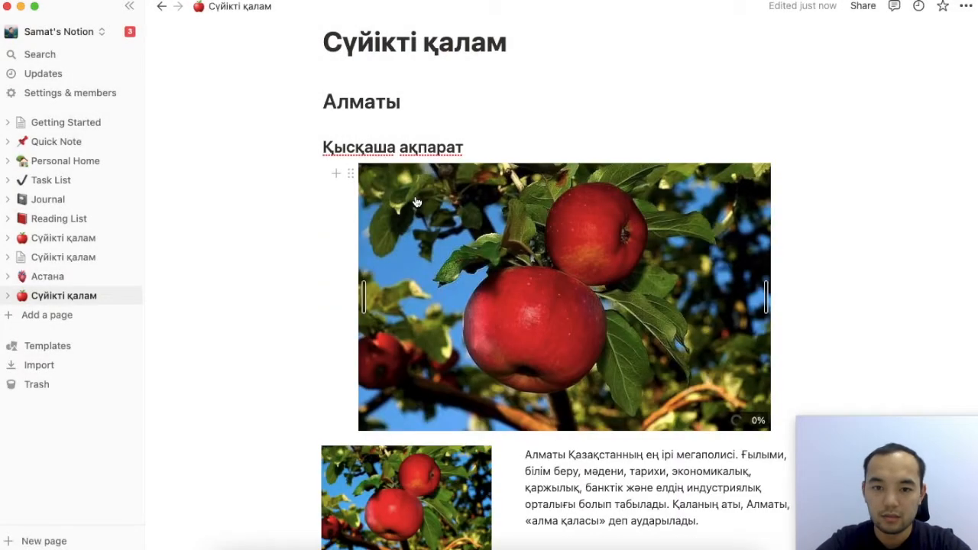
- Replace the apples photo beside the introductory paragraph with the uploaded one and narrow its column to about a third of the text width
scroll(374, 275, down, 3)
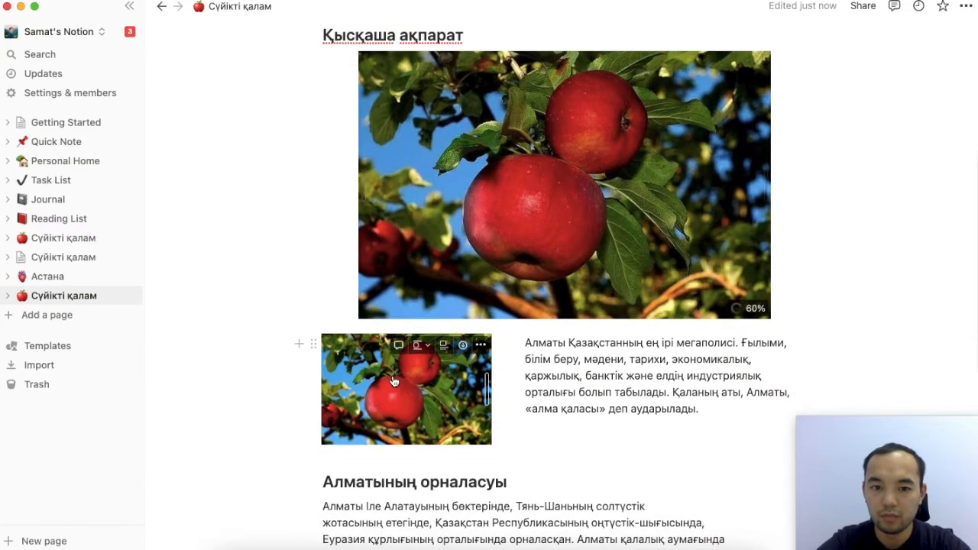
key(BackSpace)
click(468, 260)
drag(467, 260, 304, 348)
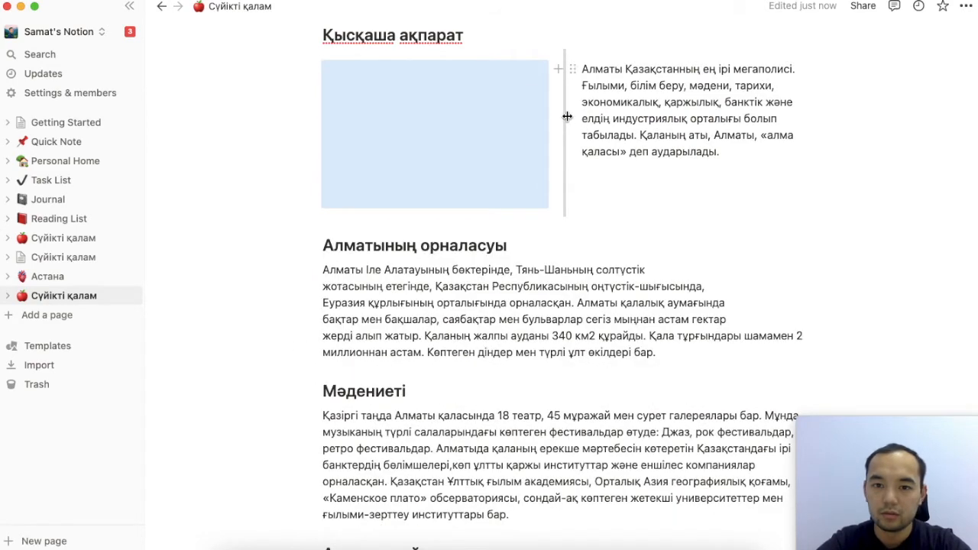
drag(567, 116, 517, 114)
scroll(531, 157, up, 3)
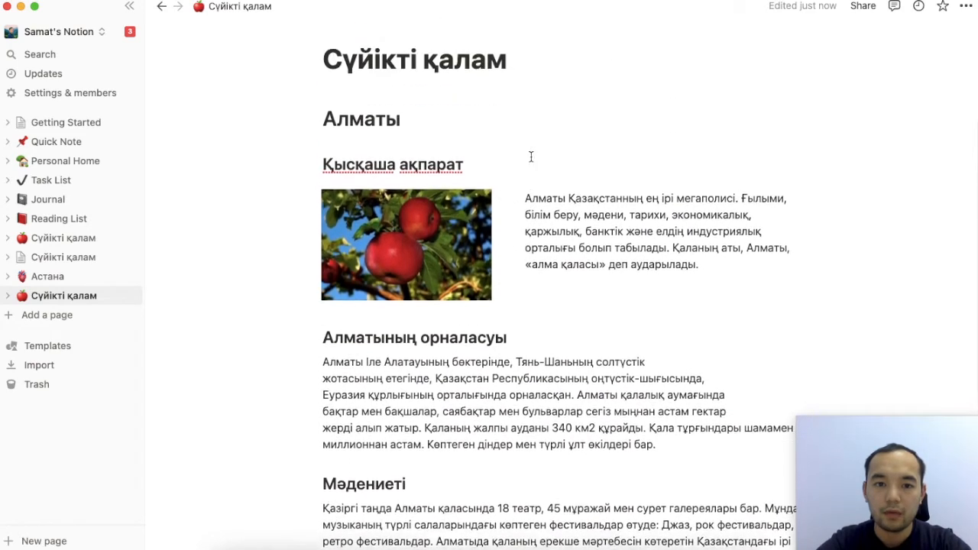
- Switch to Firefox, open the YouTube video "Алматы: о жизни в городе, стоит ли переезжать в Казахстан – 2022" and copy its address
scroll(530, 157, down, 8)
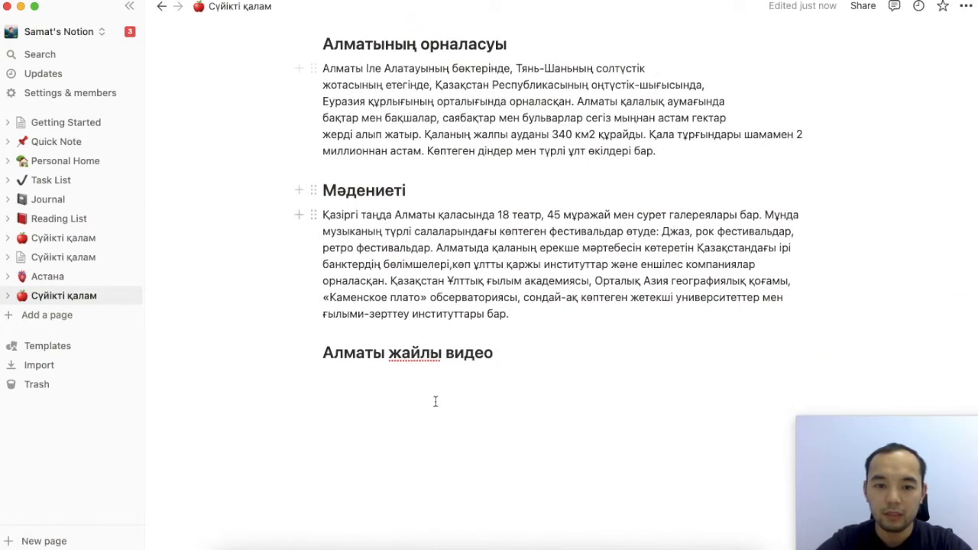
click(432, 403)
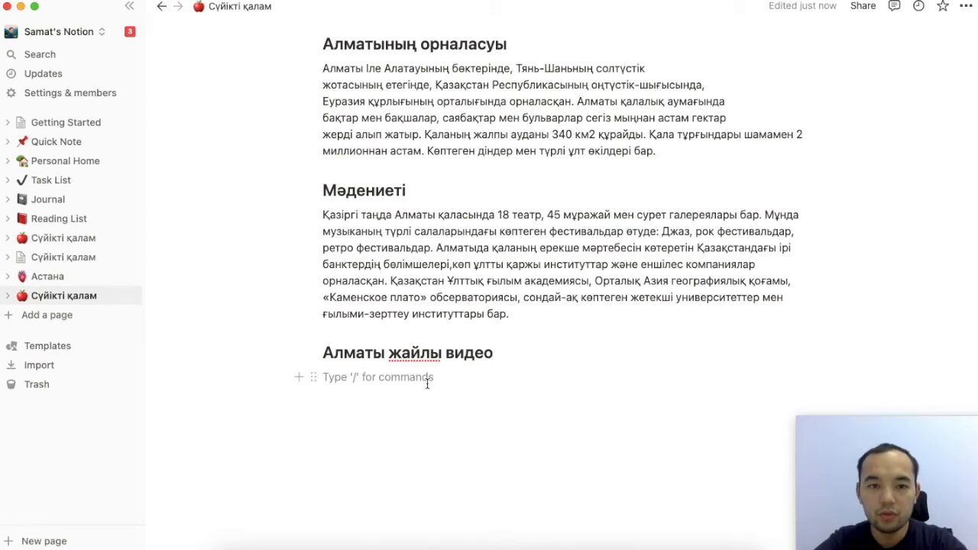
key(super+Tab)
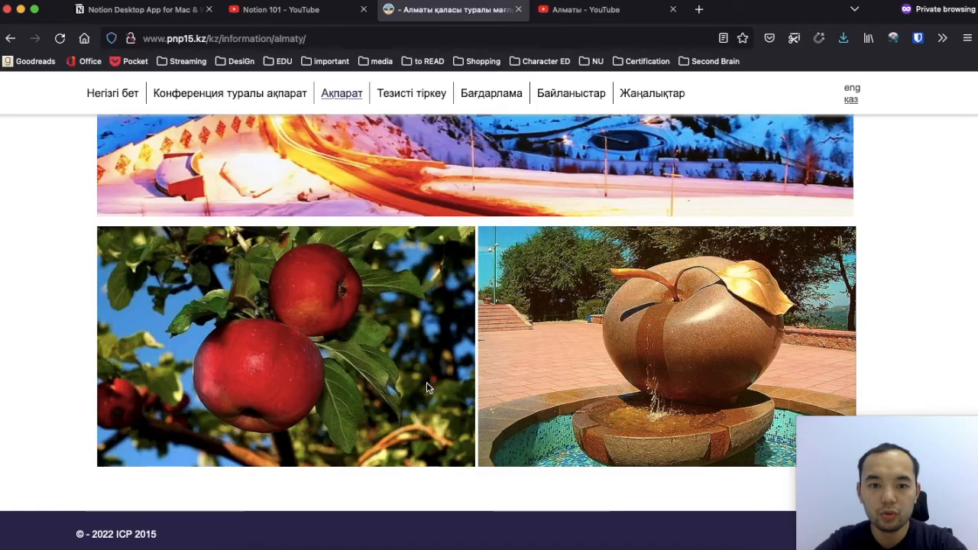
click(591, 15)
scroll(440, 363, down, 1)
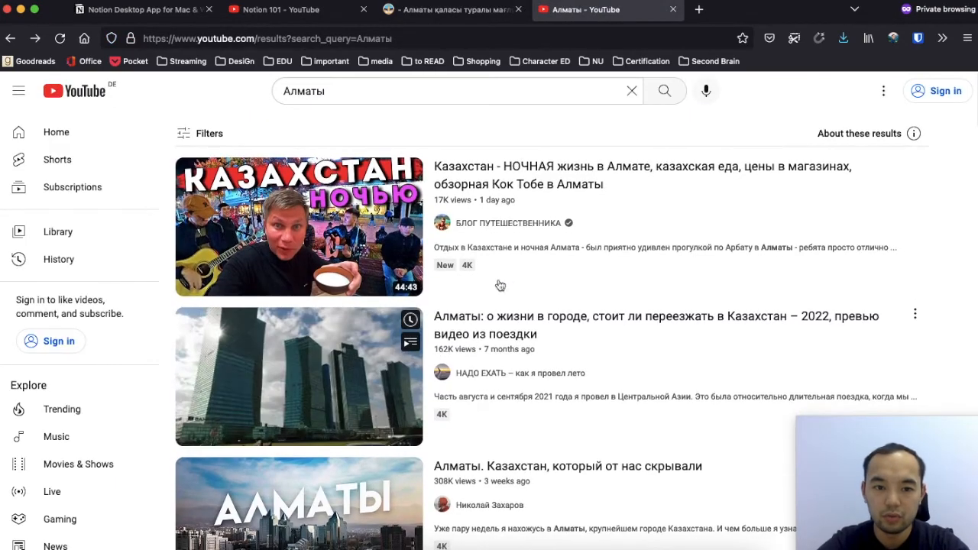
click(337, 374)
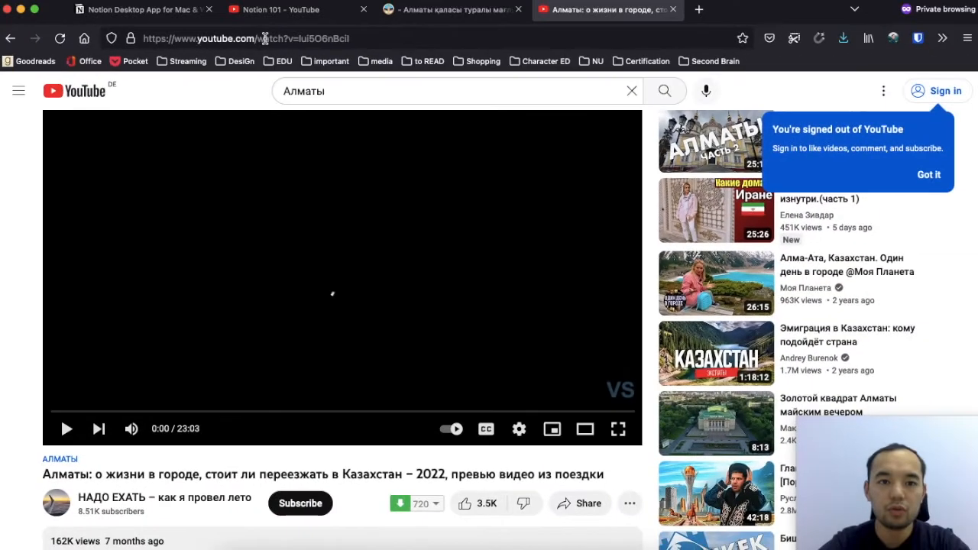
click(307, 33)
key(super+c)
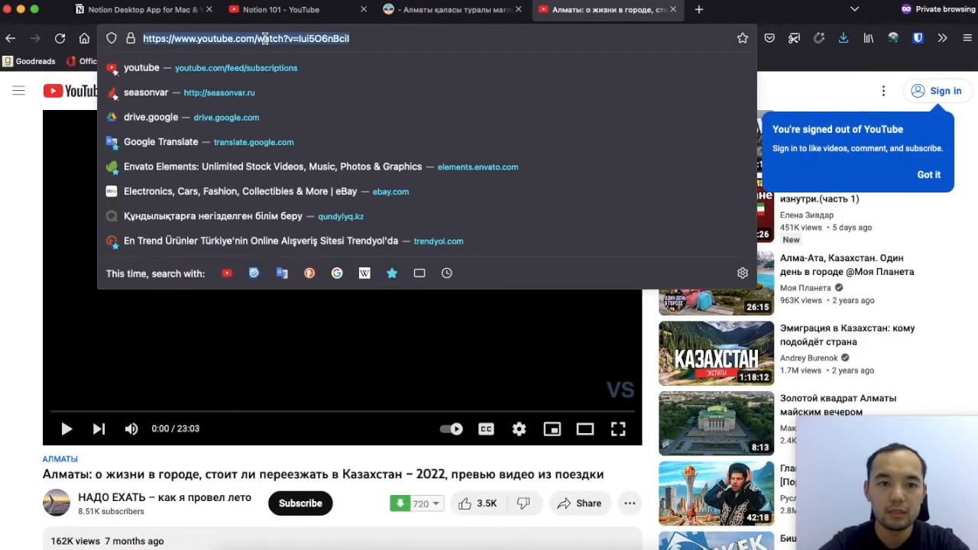
- Switch back to Notion and paste the YouTube link below the "Алматы жайлы видео" heading as an embedded video
key(super+Tab)
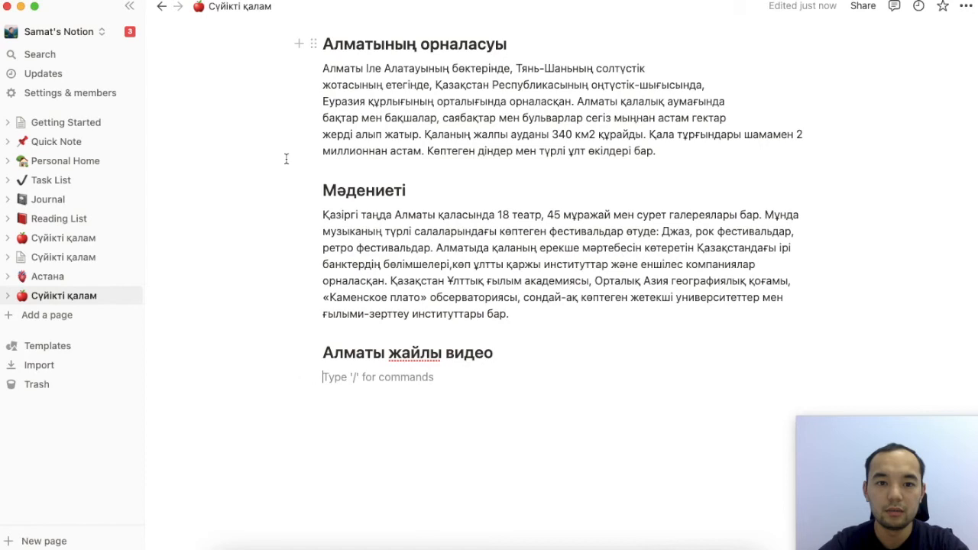
right_click(352, 378)
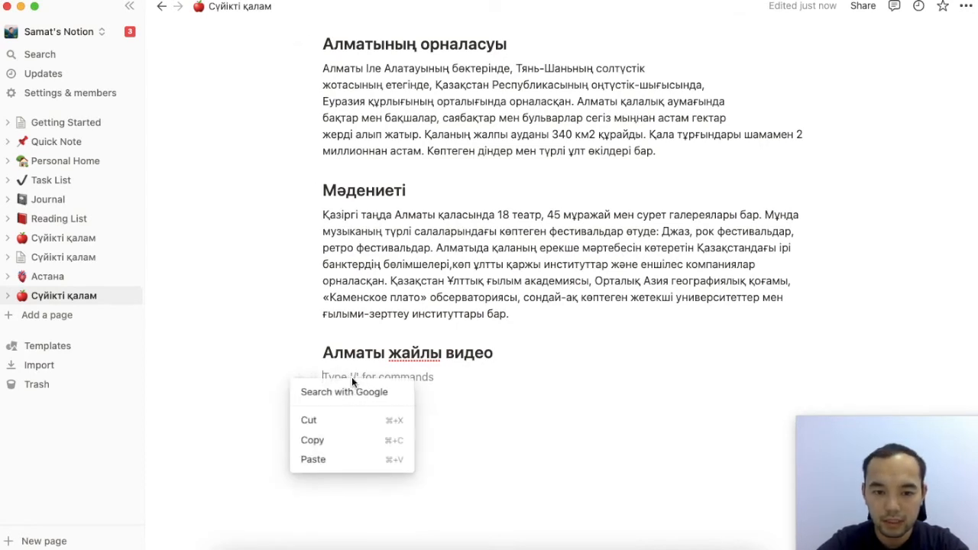
click(340, 458)
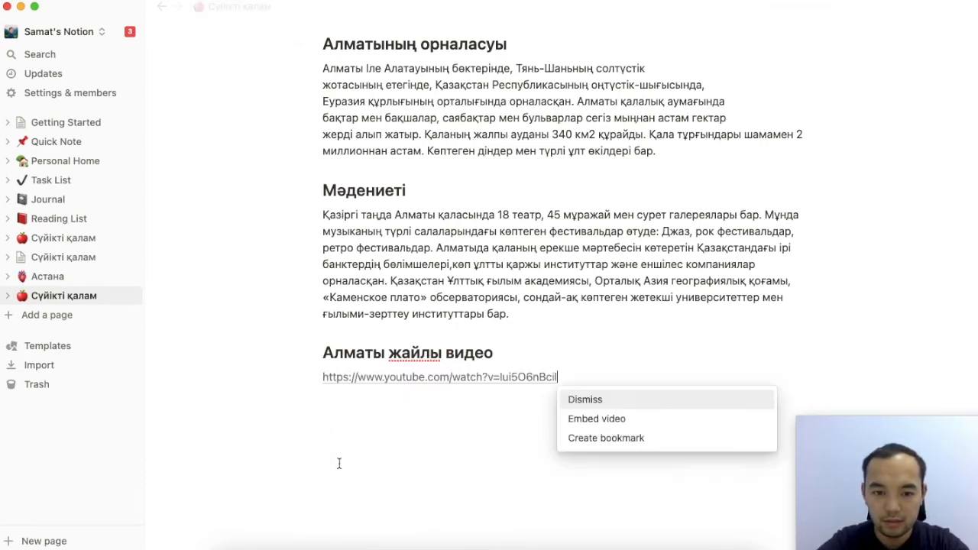
click(611, 422)
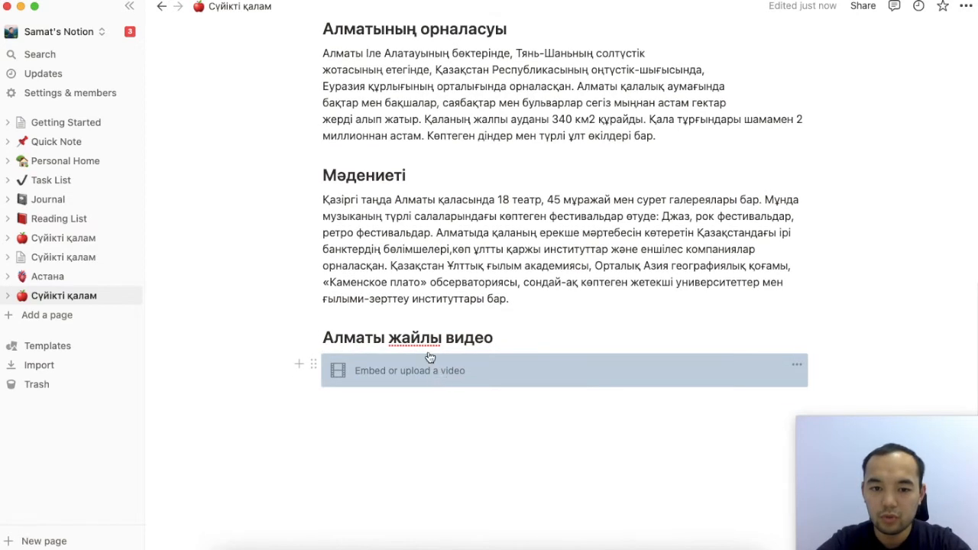
scroll(421, 372, down, 5)
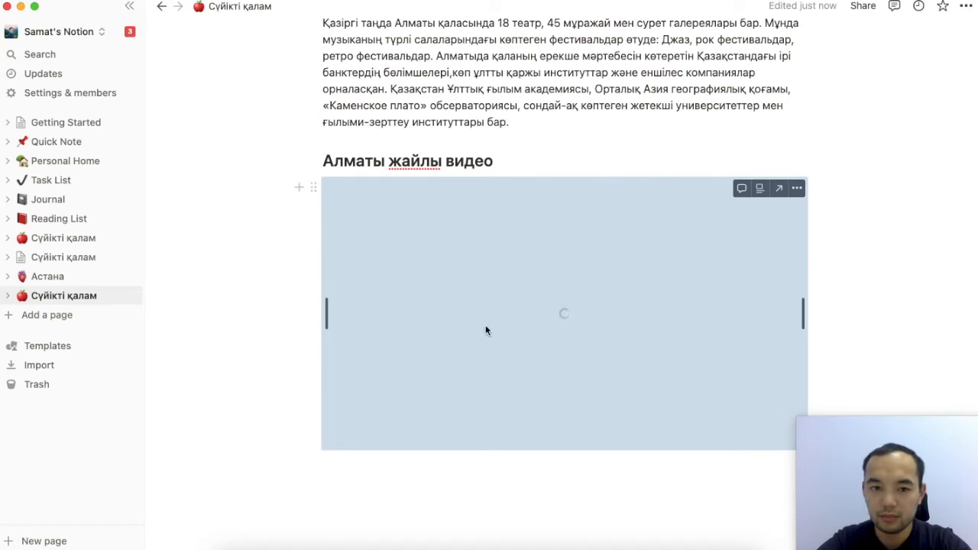
- Insert a table of contents block directly below the page title "Сүйікті қалам"
scroll(485, 326, up, 15)
scroll(485, 326, down, 2)
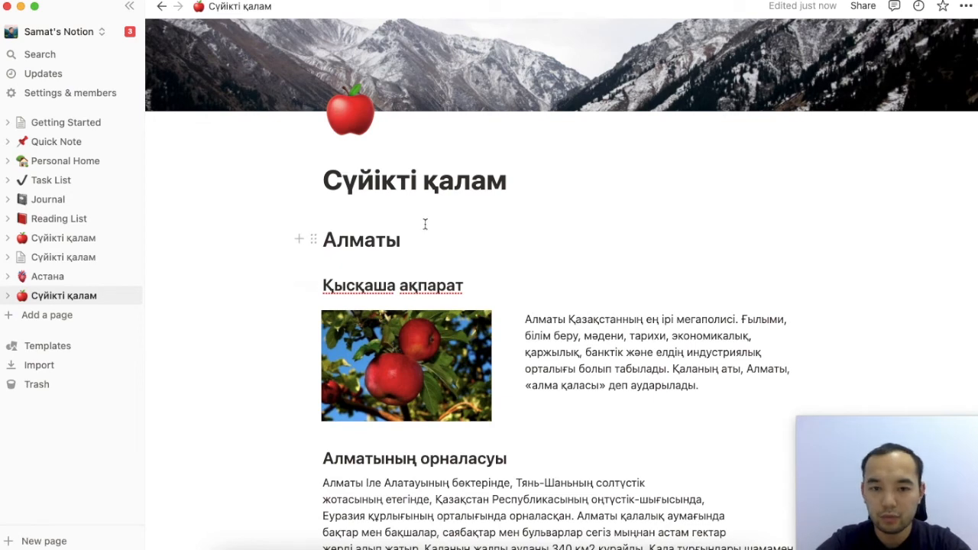
click(539, 192)
key(Return)
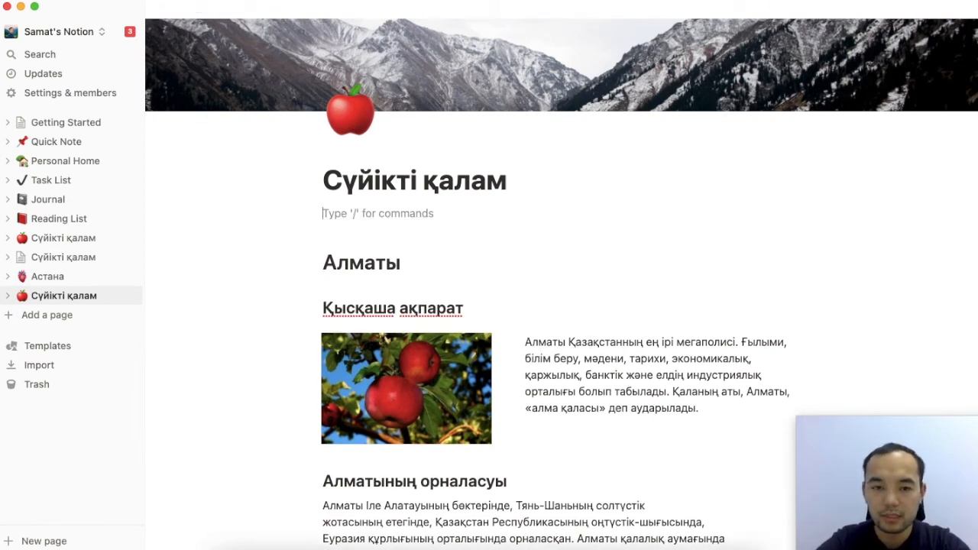
text(/)
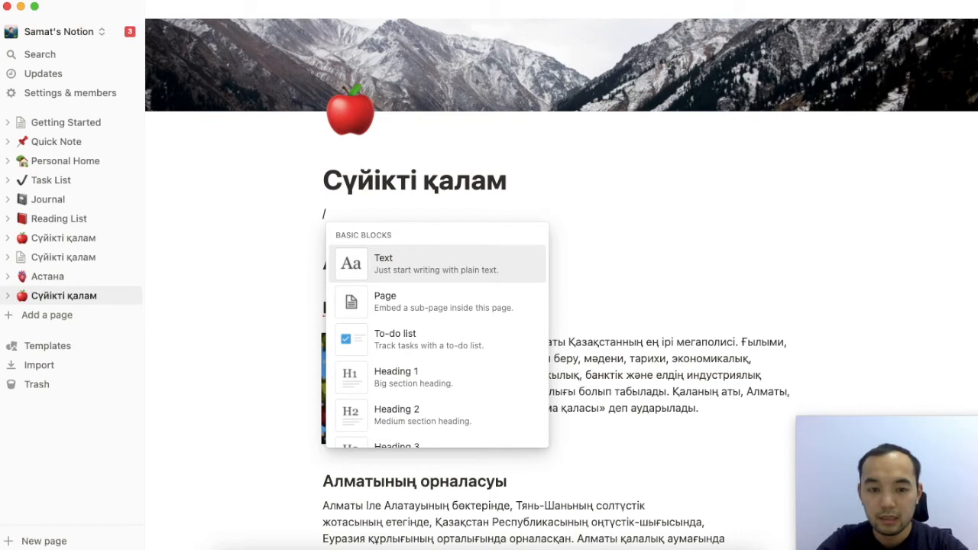
text(table)
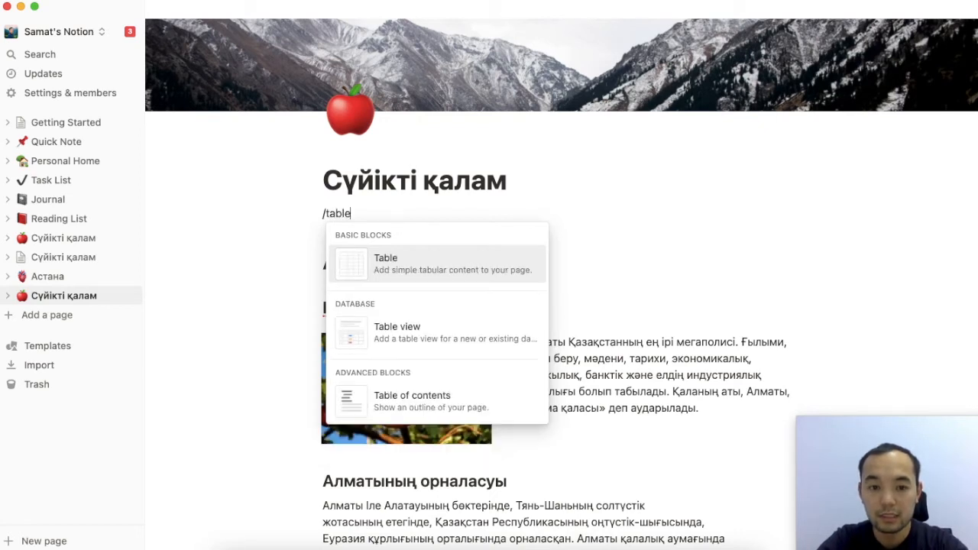
click(408, 406)
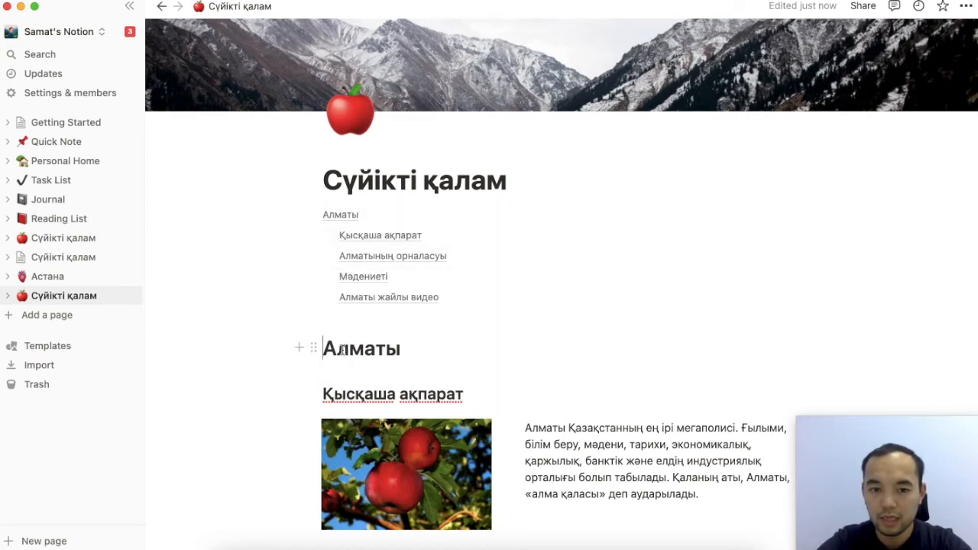
- Review the page's sections and follow the "Алматы жайлы видео" entry in the table of contents
scroll(326, 351, down, 4)
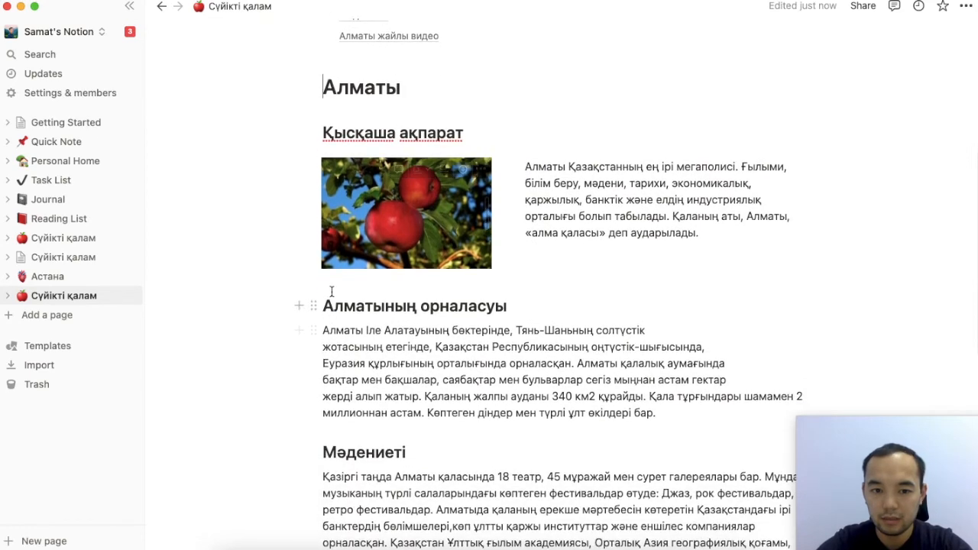
scroll(426, 309, down, 3)
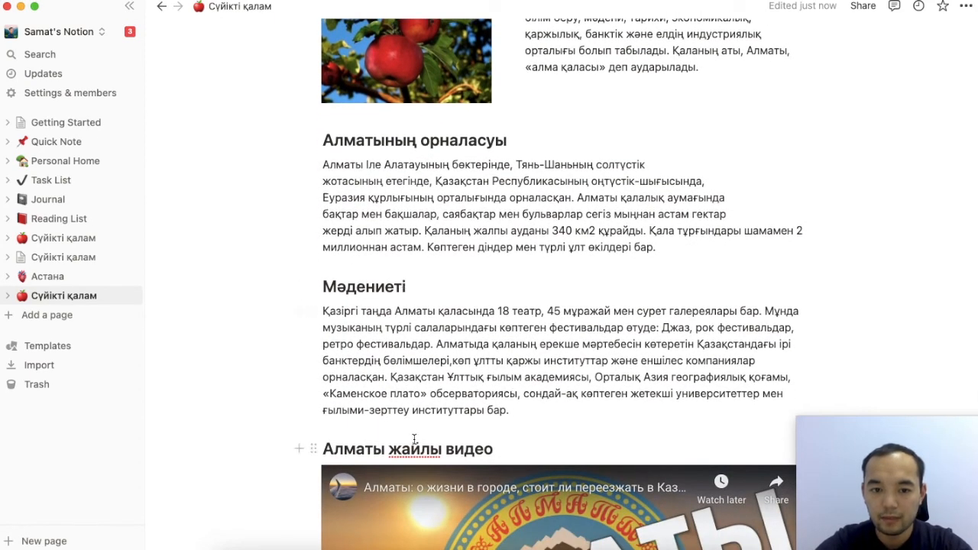
scroll(422, 276, down, 4)
scroll(423, 281, up, 15)
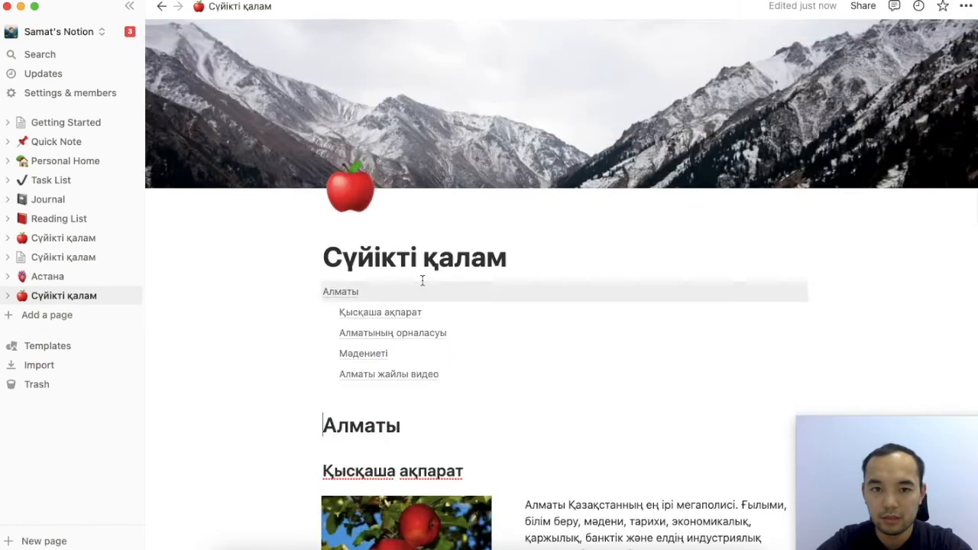
click(365, 373)
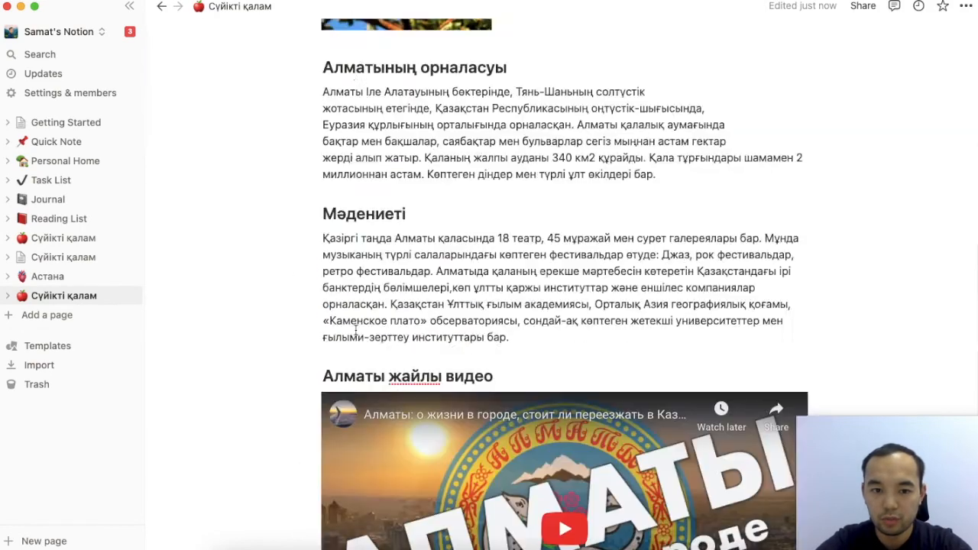
- Add a Heading 1 "Astana" below the embedded video and follow its entry in the table of contents
click(375, 447)
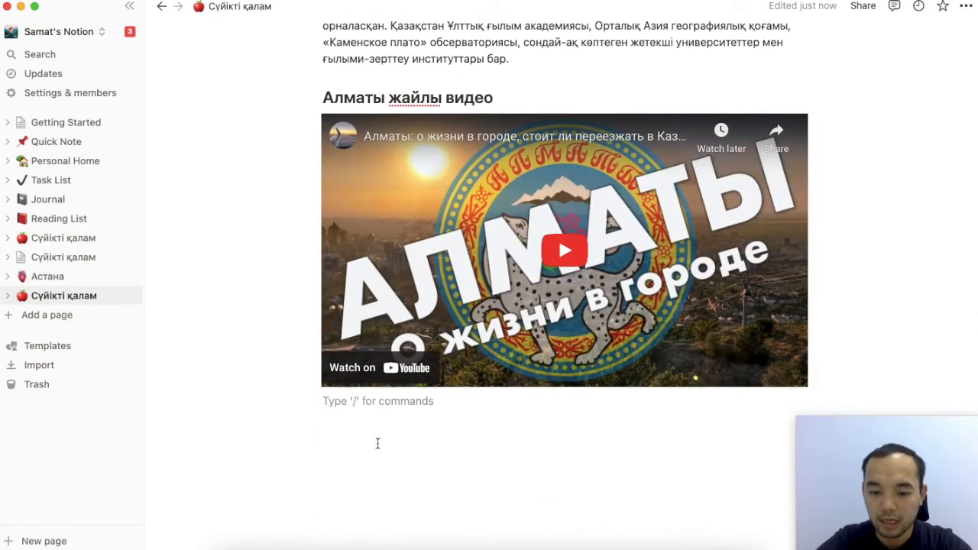
key(Return)
text(#)
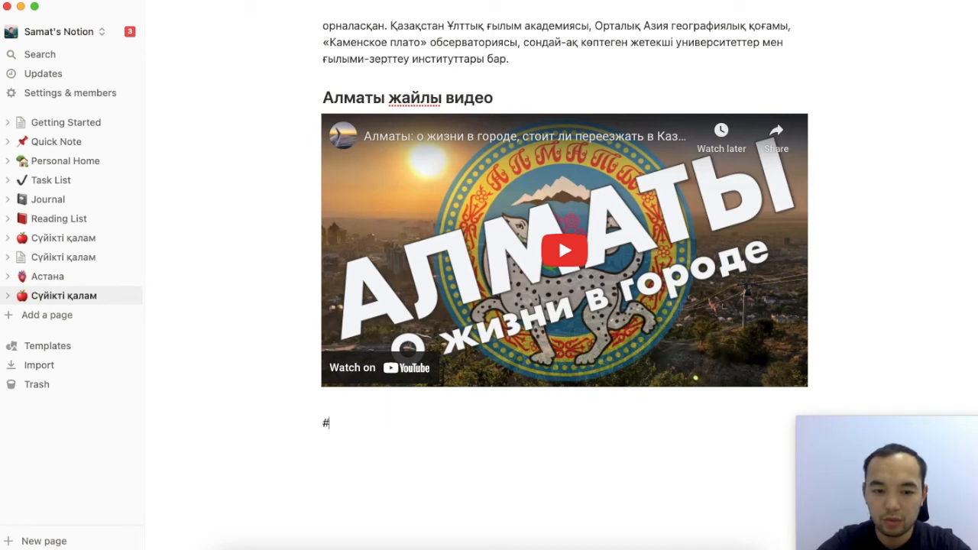
key(space)
text(F)
key(BackSpace)
text(A)
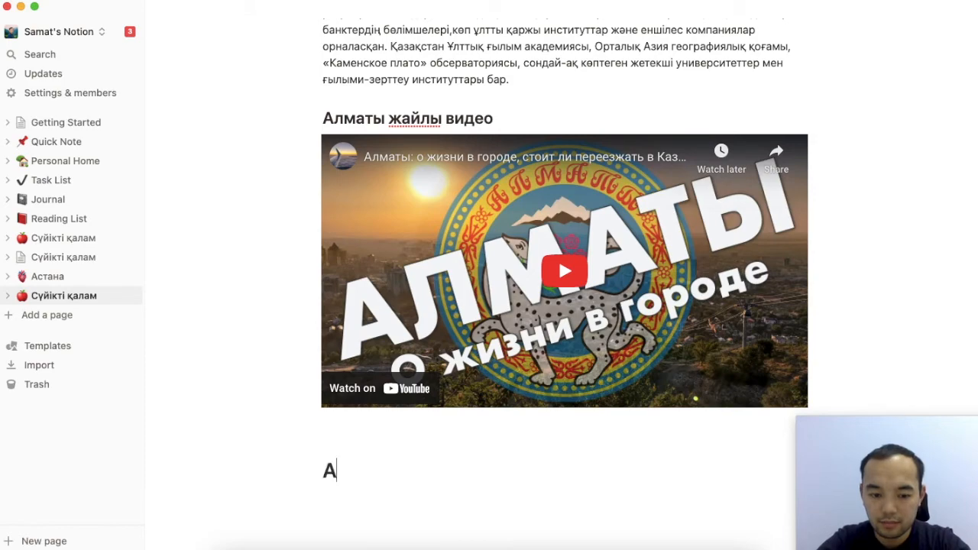
text(stana)
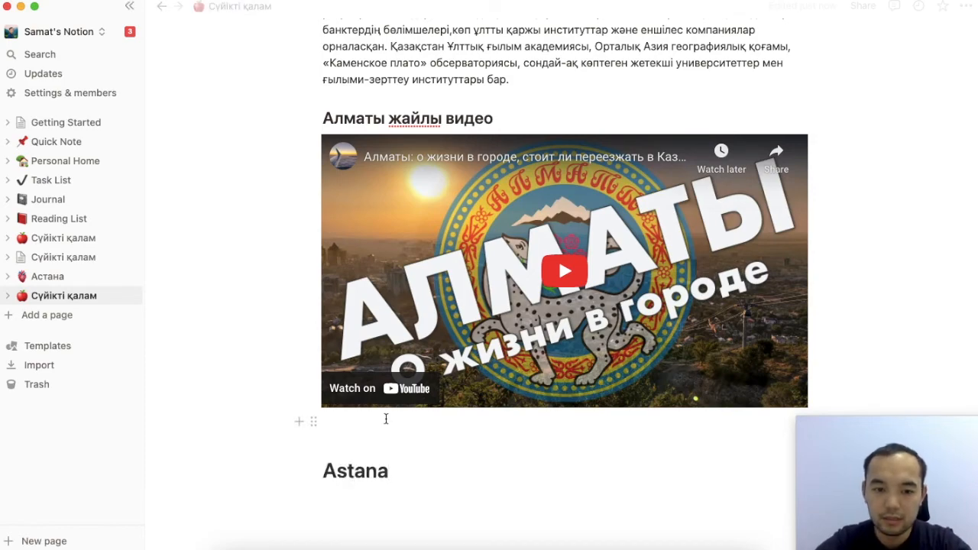
scroll(385, 415, up, 15)
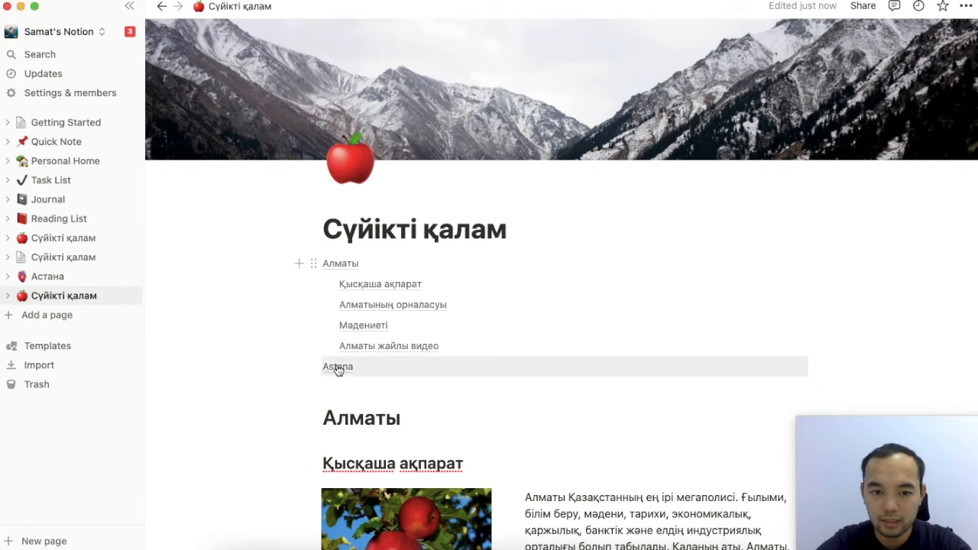
click(339, 367)
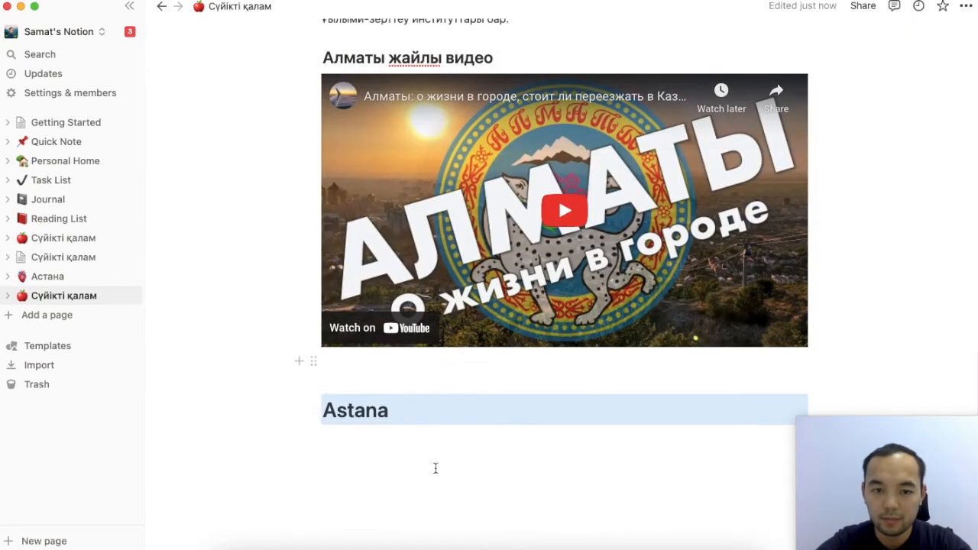
- Delete the "Astana" heading below the embedded video and review the table of contents and page sections
drag(435, 470, 292, 399)
key(BackSpace)
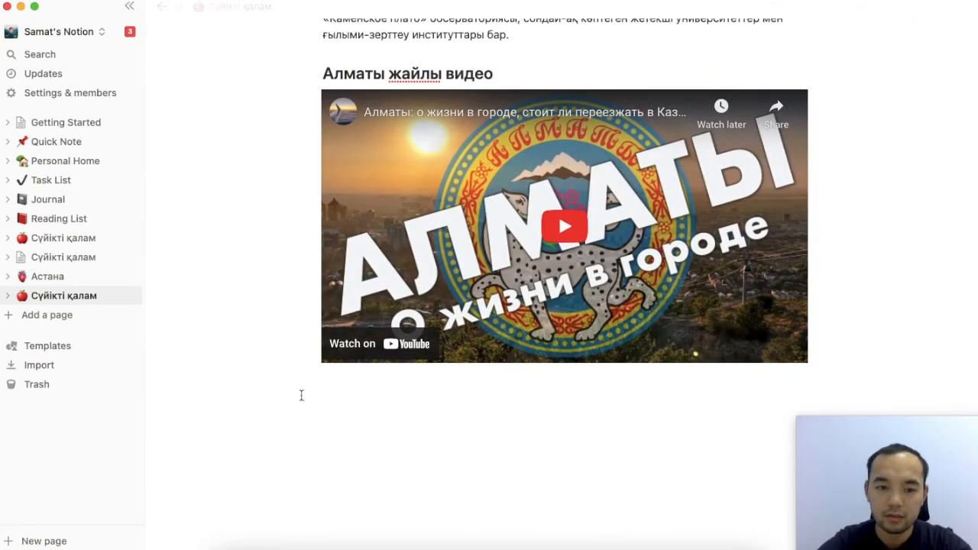
scroll(375, 450, up, 10)
scroll(377, 450, up, 2)
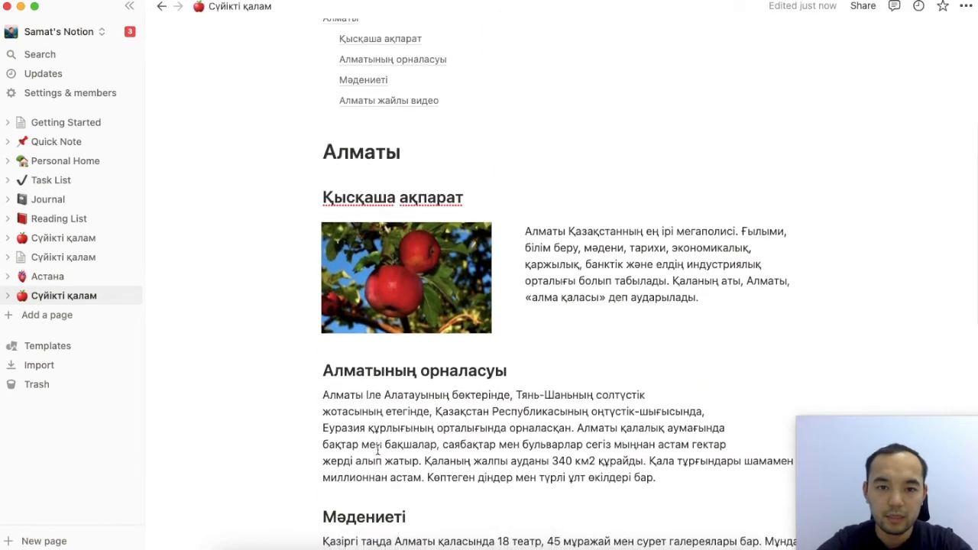
scroll(380, 385, down, 5)
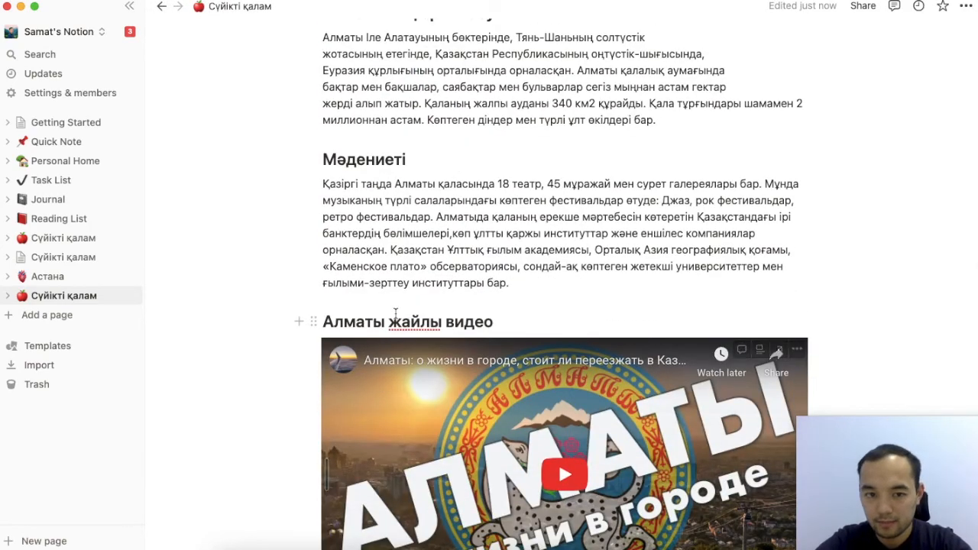
drag(320, 267, 518, 266)
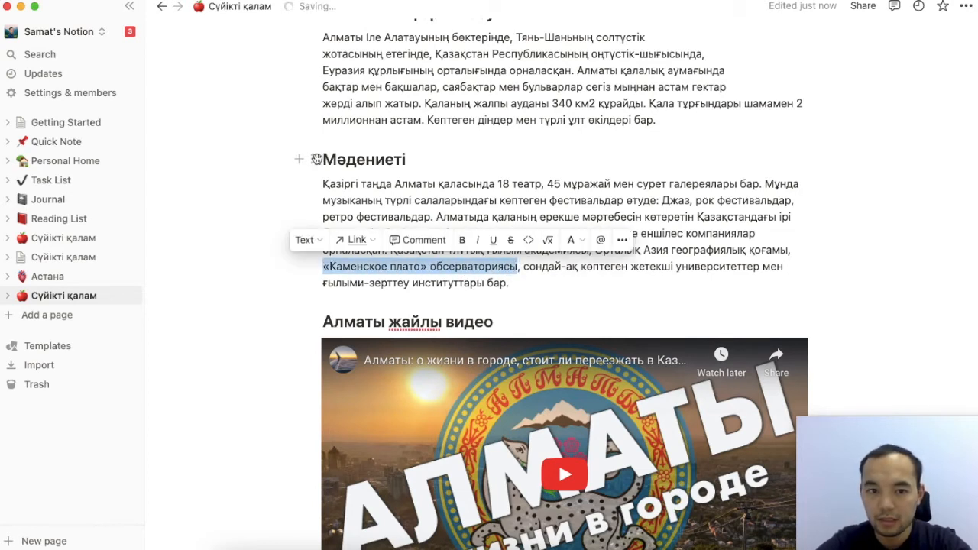
click(313, 161)
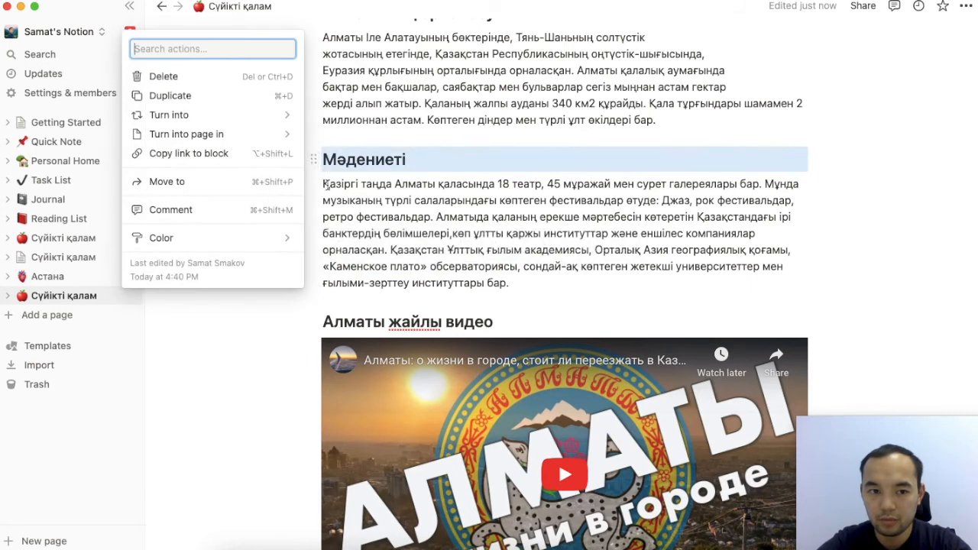
key(Escape)
- Comment on the text "«Каменское плато» обсерваториясы" in the Мәдениеті section, mentioning the workspace member and asking "Барамыз ба?"
drag(323, 266, 518, 268)
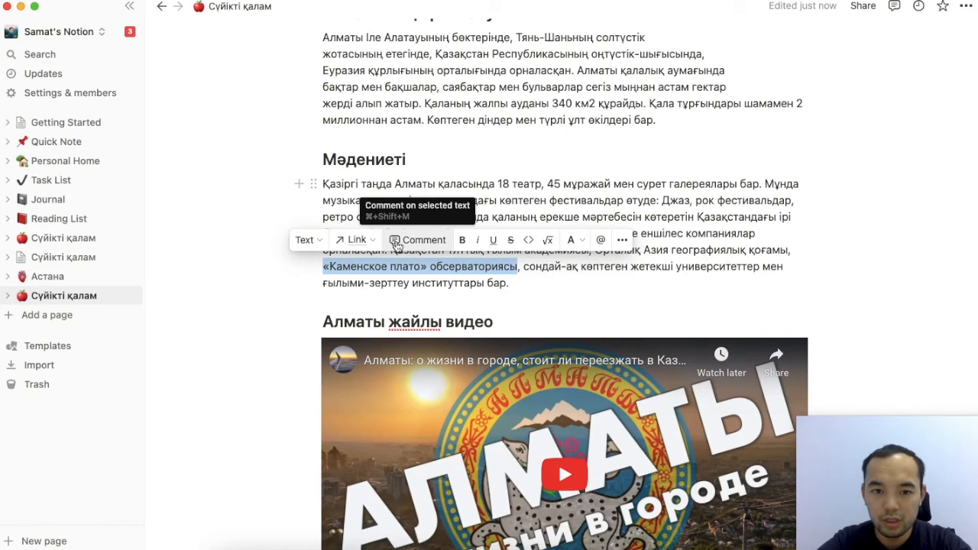
click(396, 246)
click(417, 240)
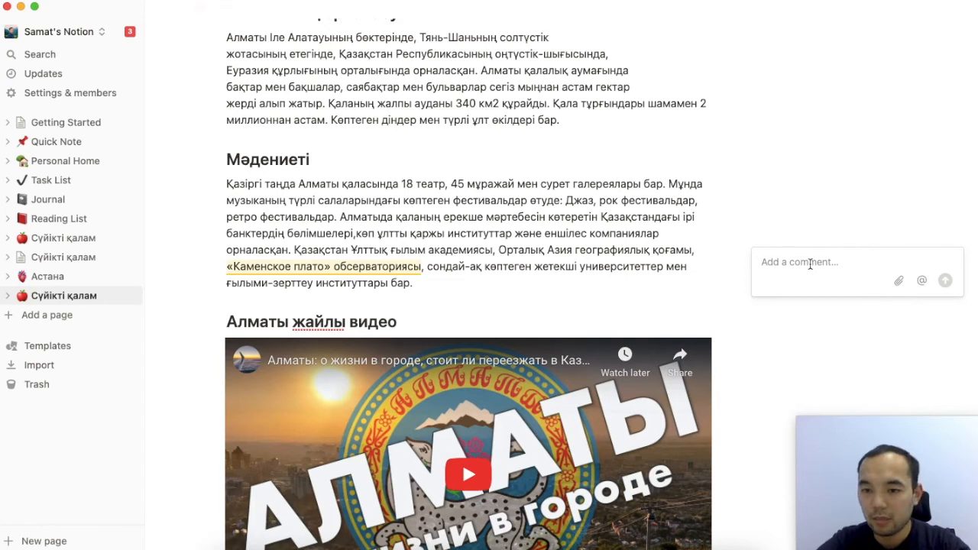
click(923, 282)
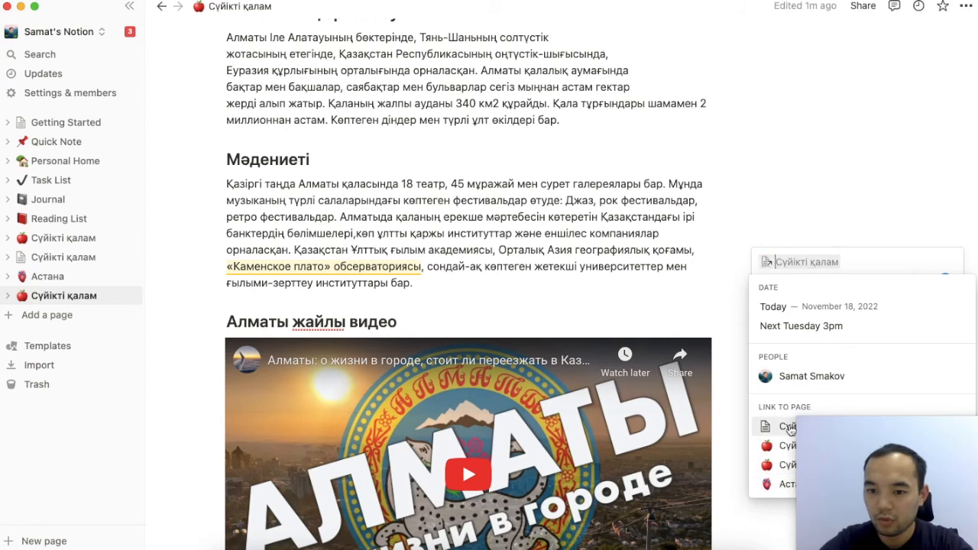
click(791, 375)
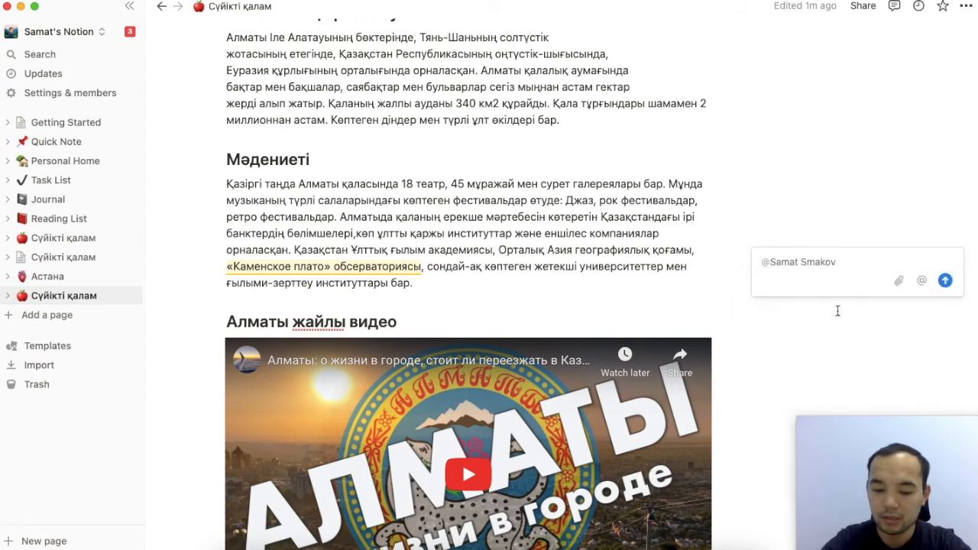
text(Барамыз ба)
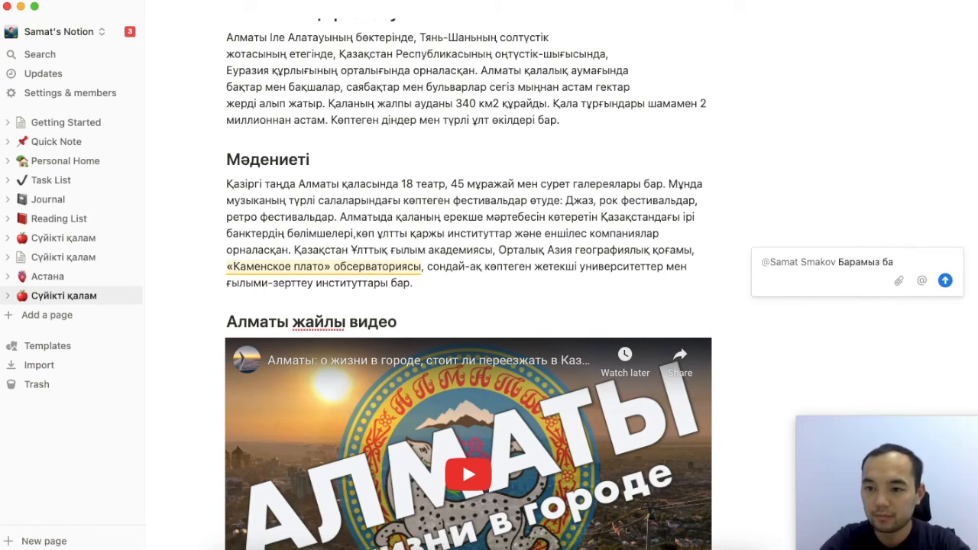
text(?)
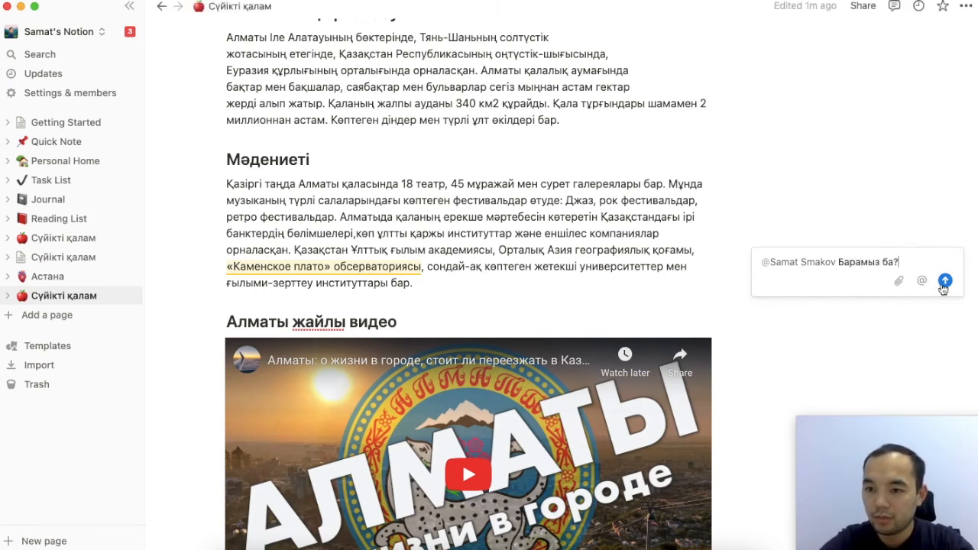
click(945, 280)
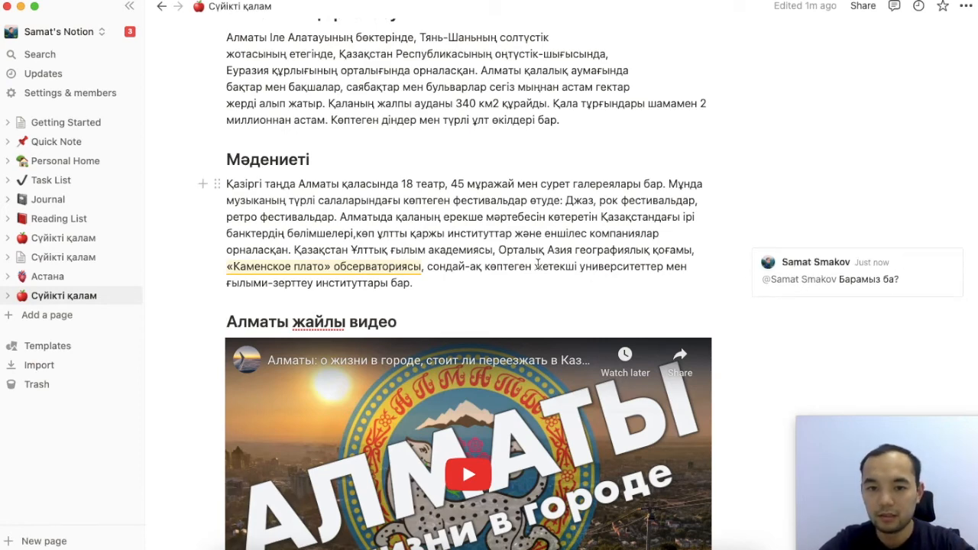
- Open the original Сүйікті қалам page and examine the callout with the date reminder below its "Алматы" heading
scroll(538, 264, up, 10)
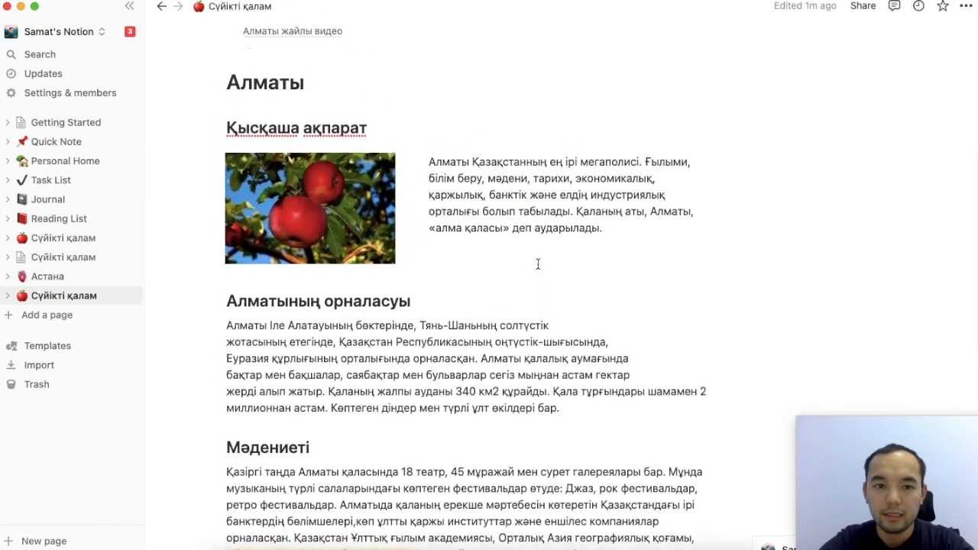
scroll(430, 262, up, 3)
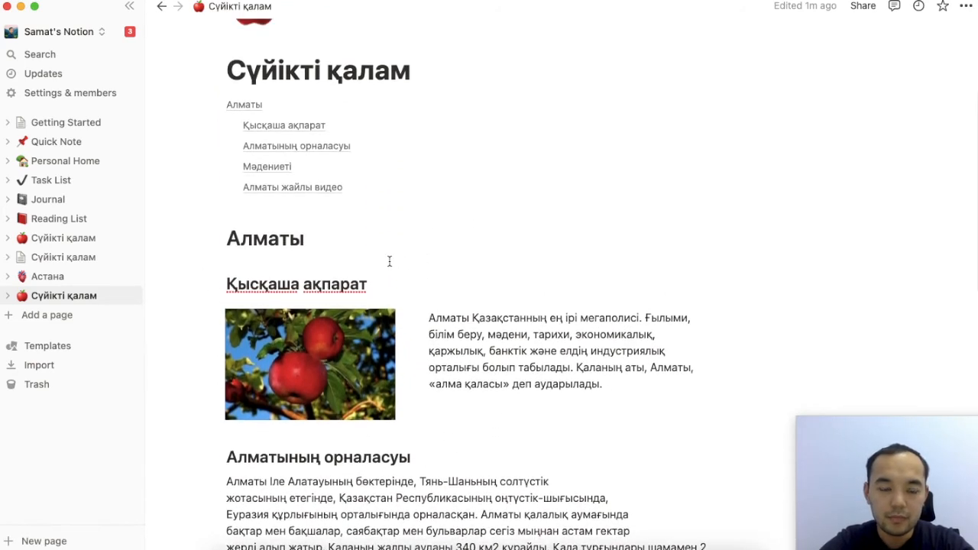
click(98, 246)
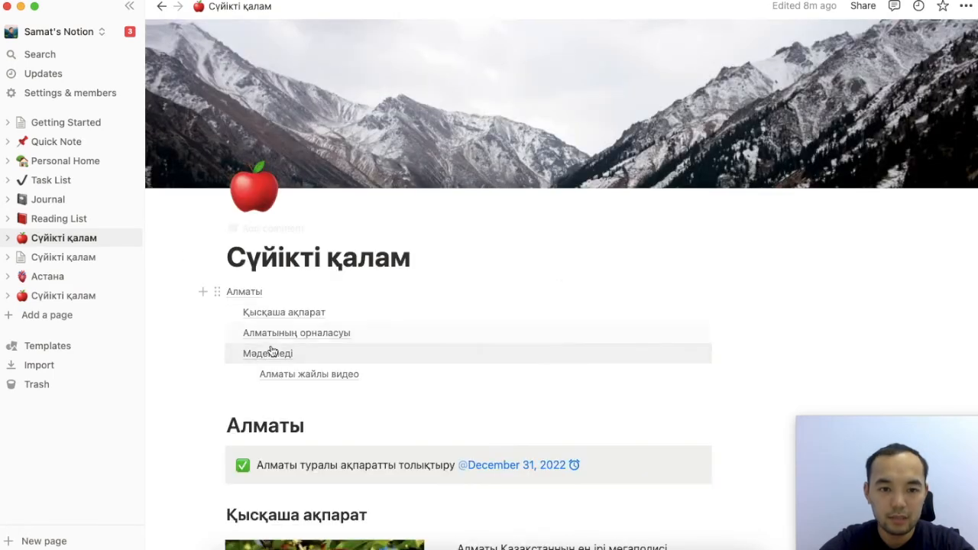
scroll(272, 348, down, 3)
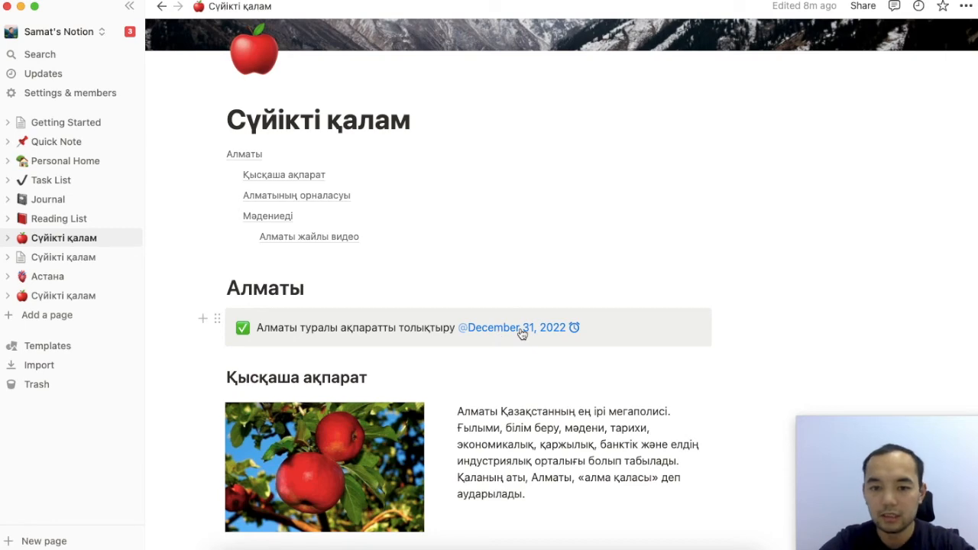
- Return to the new Сүйікті қалам page and insert a Callout block directly below the "Алматы" heading
click(85, 299)
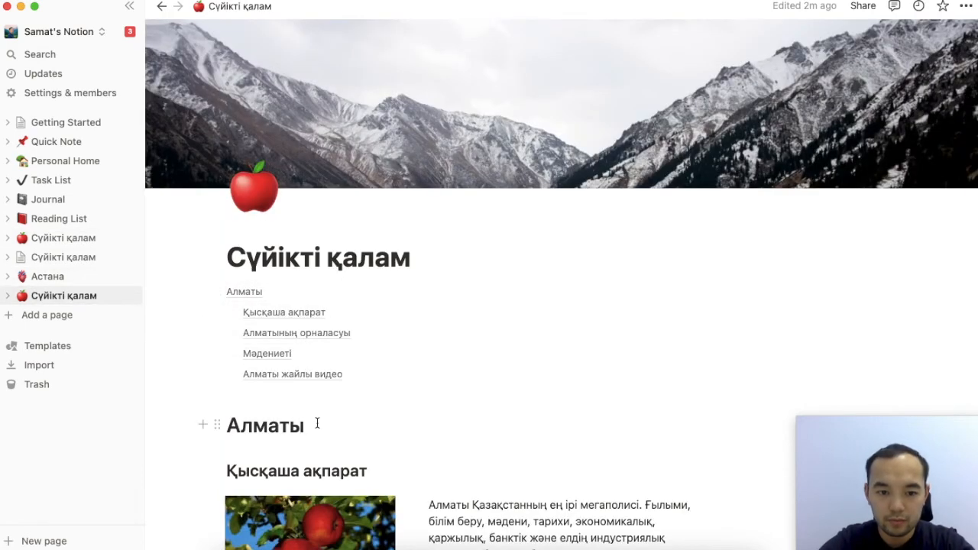
key(Return)
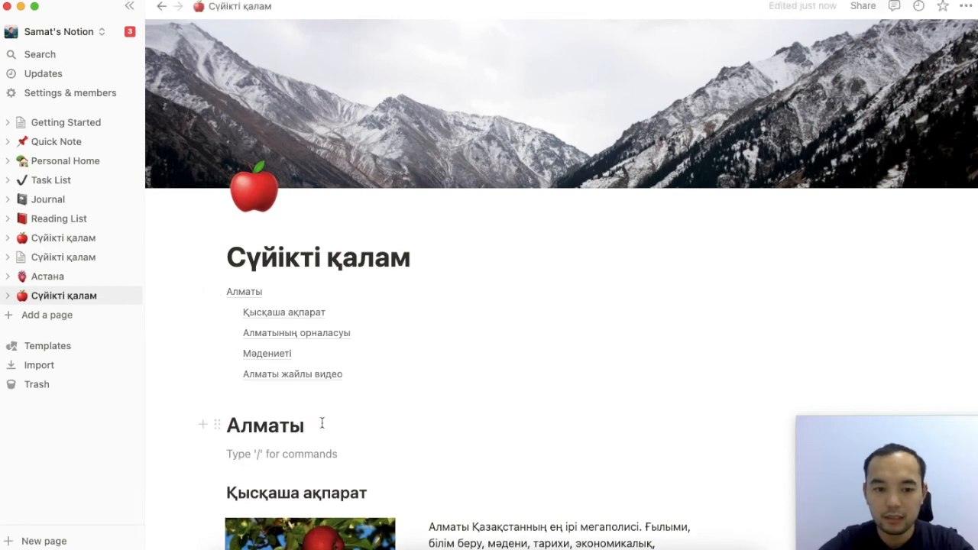
scroll(321, 424, down, 3)
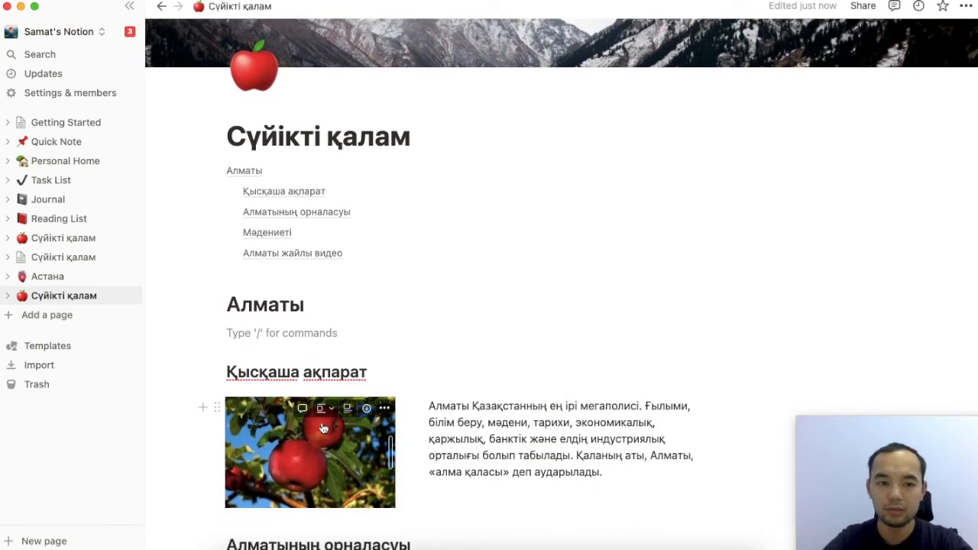
text(/)
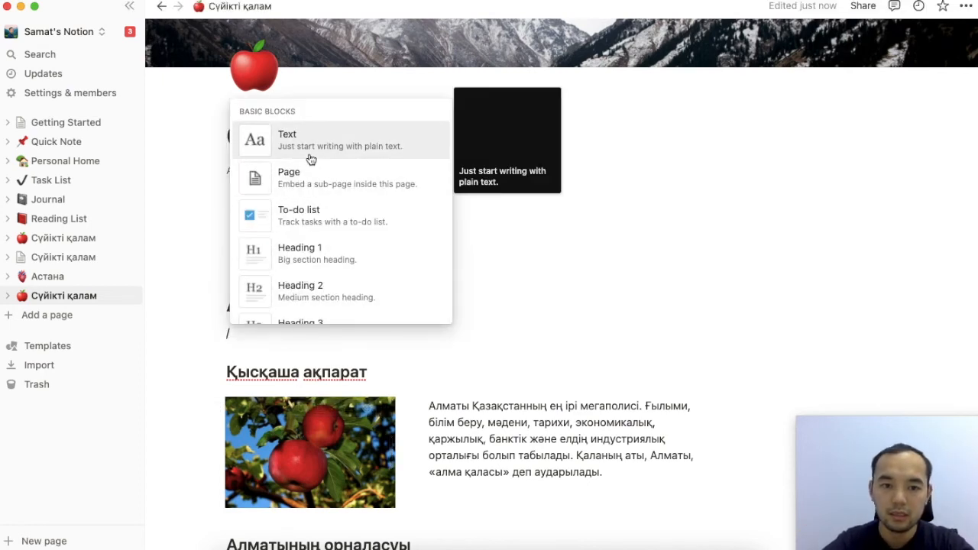
scroll(312, 179, down, 5)
scroll(312, 183, down, 5)
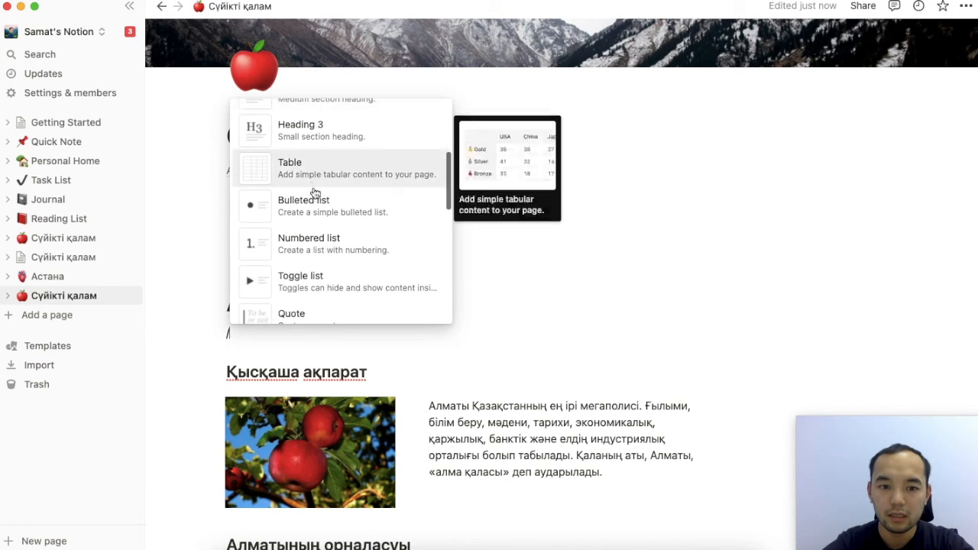
scroll(318, 230, down, 2)
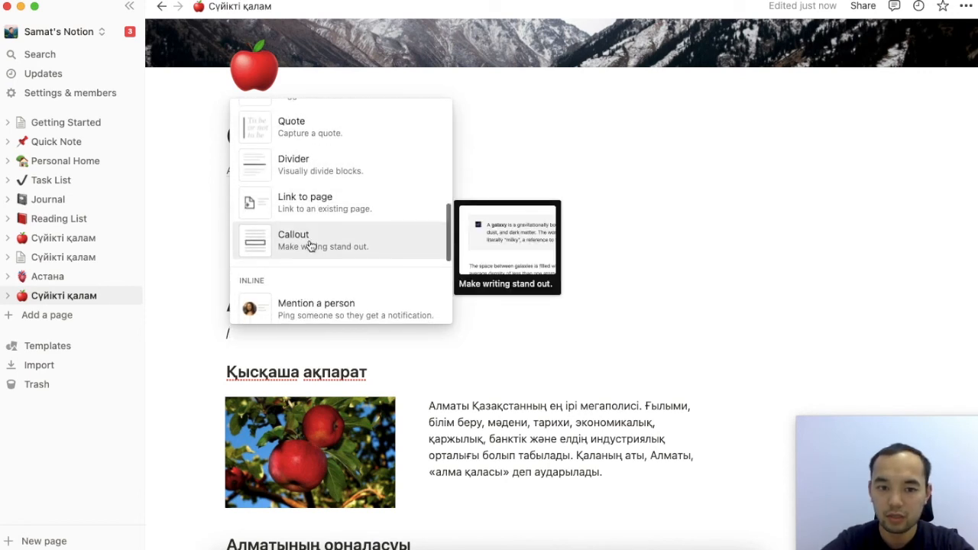
click(308, 244)
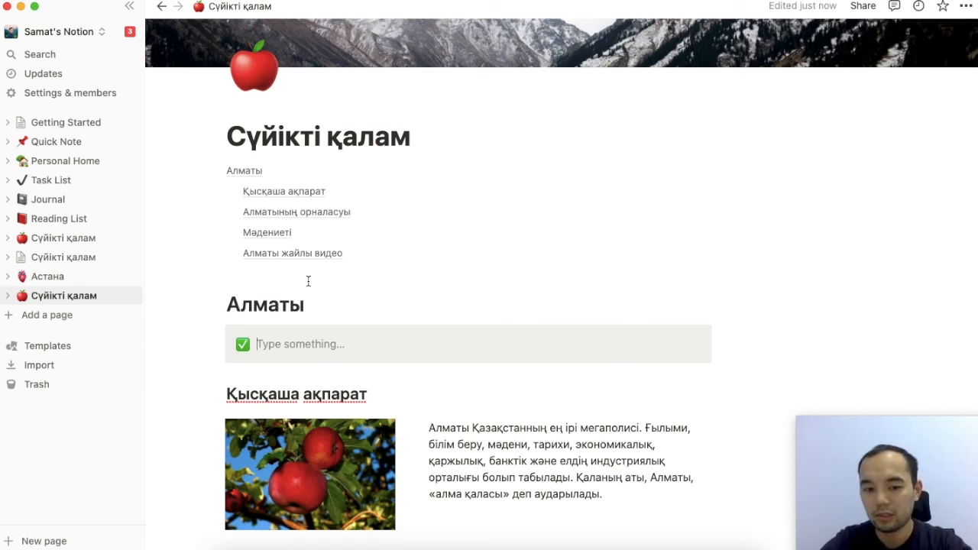
- Write "Қайта қарау керек" in the callout and add an inline reminder for tomorrow 9am after it
text(Қай)
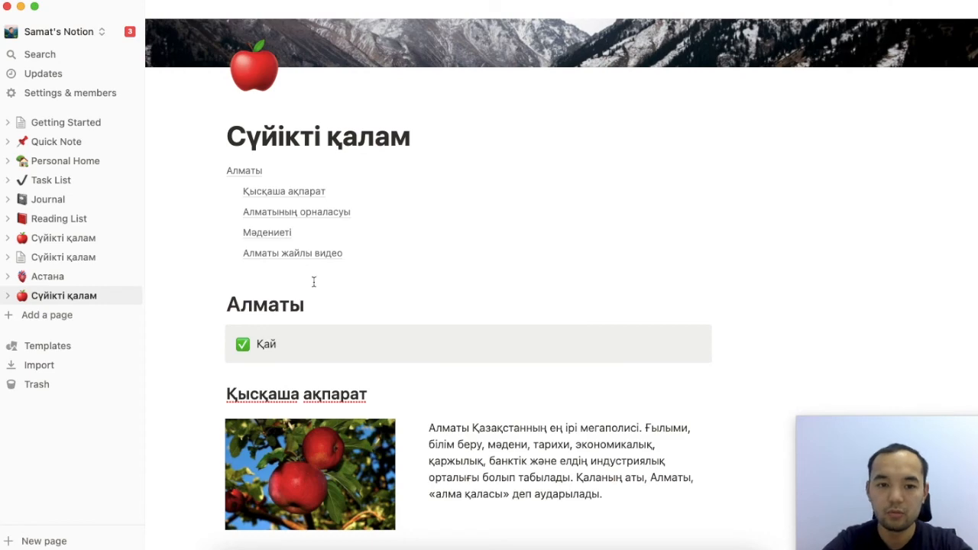
scroll(406, 354, down, 5)
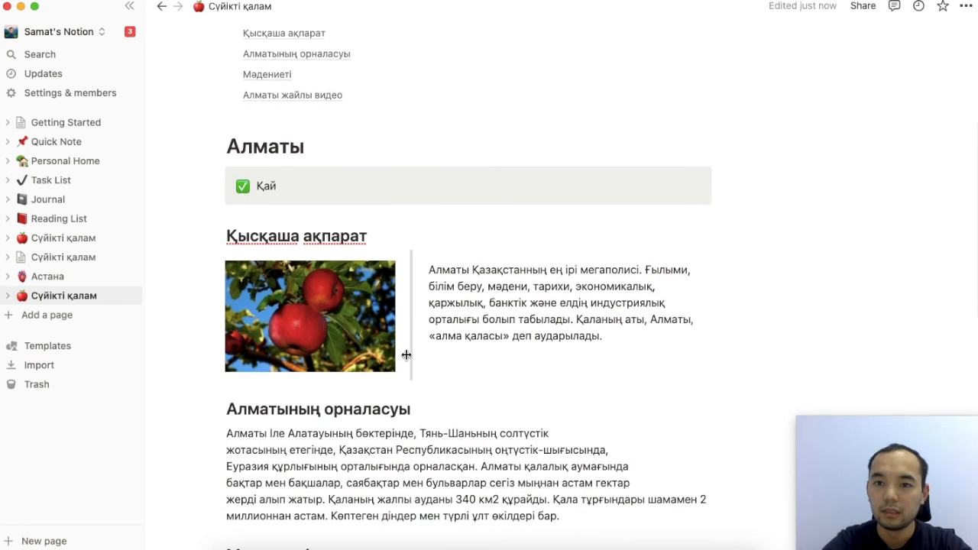
scroll(406, 354, up, 4)
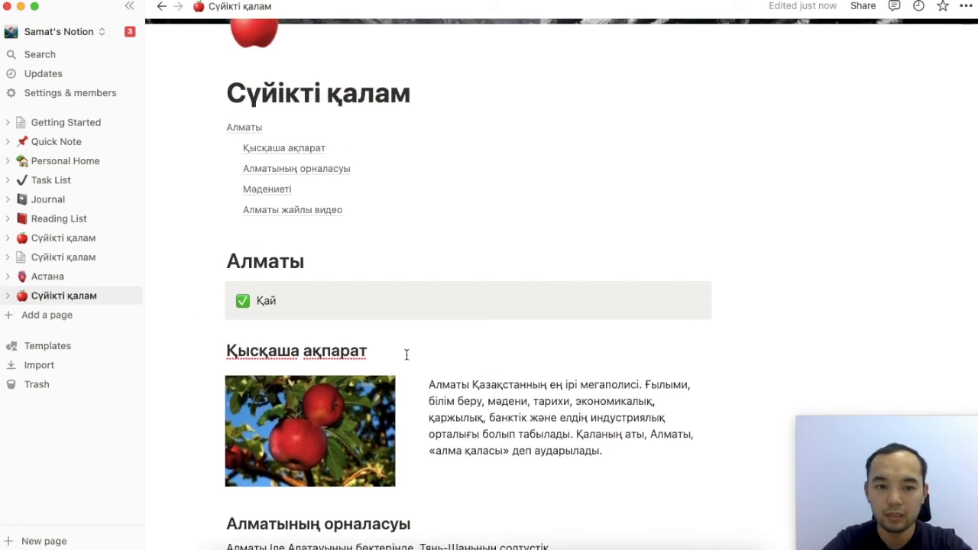
text(та )
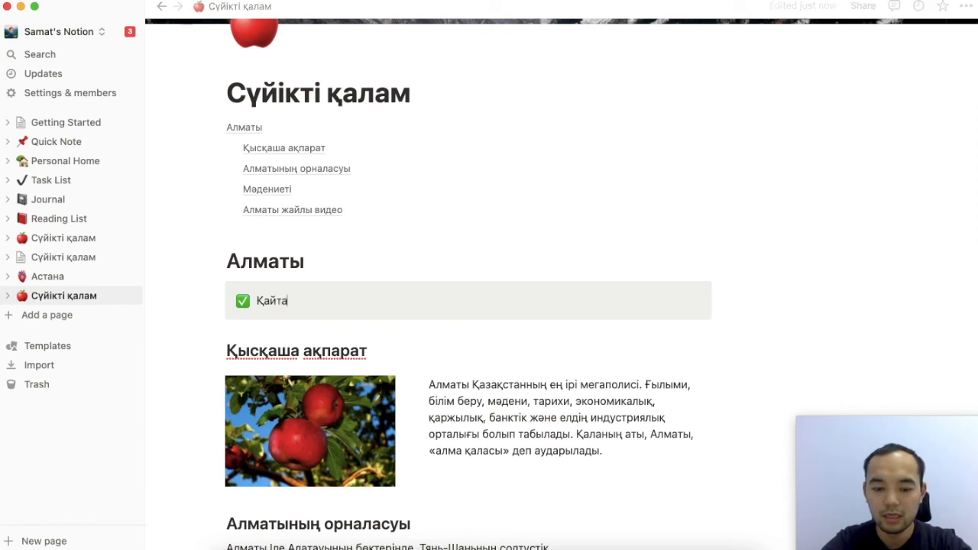
text(қарау керек)
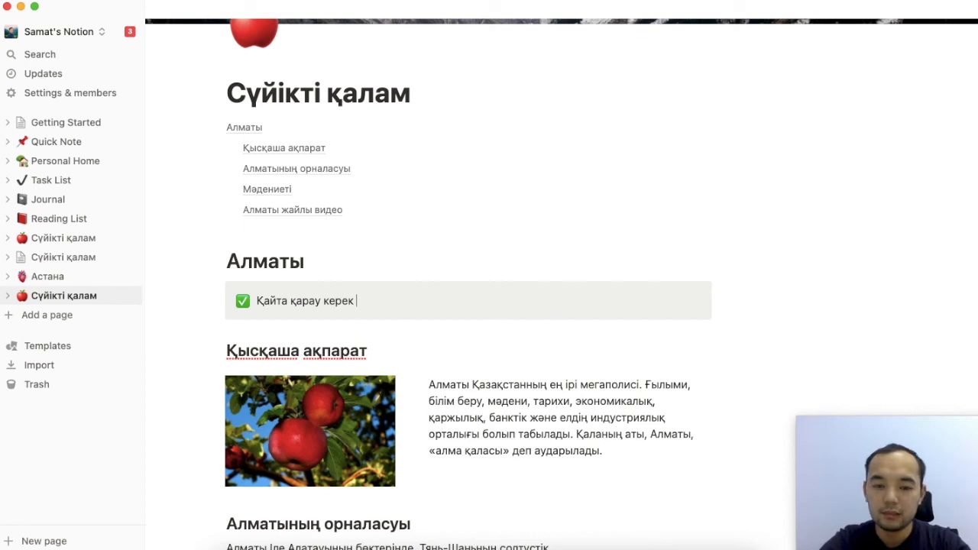
text(@)
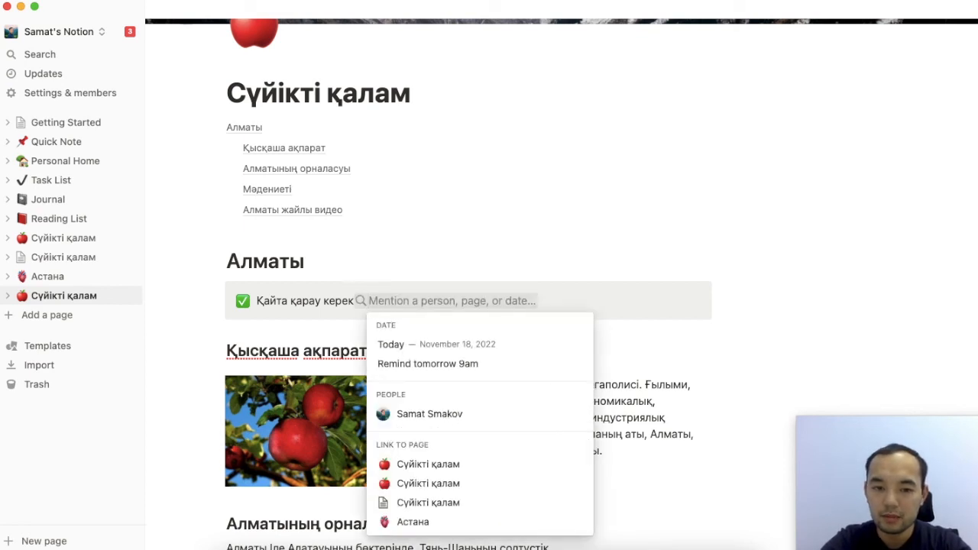
click(419, 365)
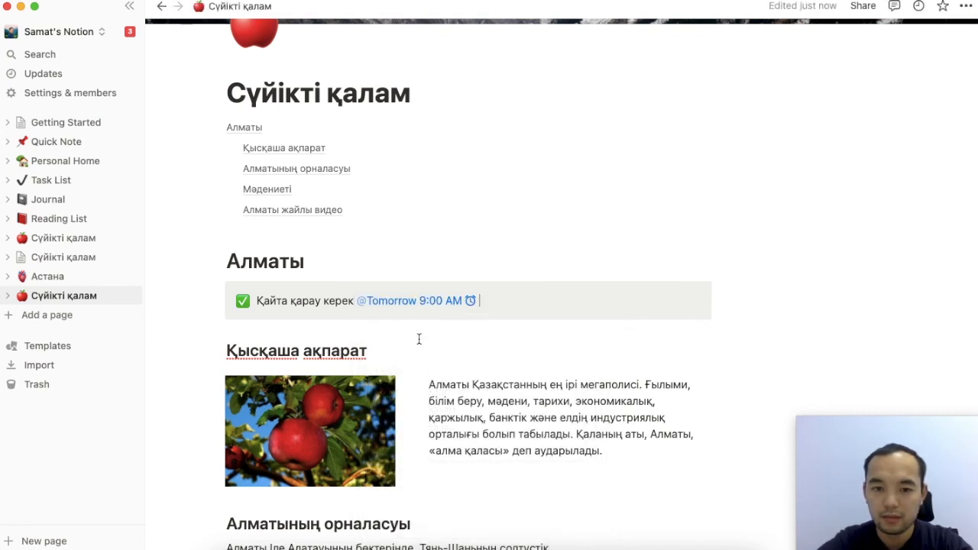
- Set the reminder in the "Қайта қарау керек" callout to December 30, 2022 at 1:00 PM
click(422, 303)
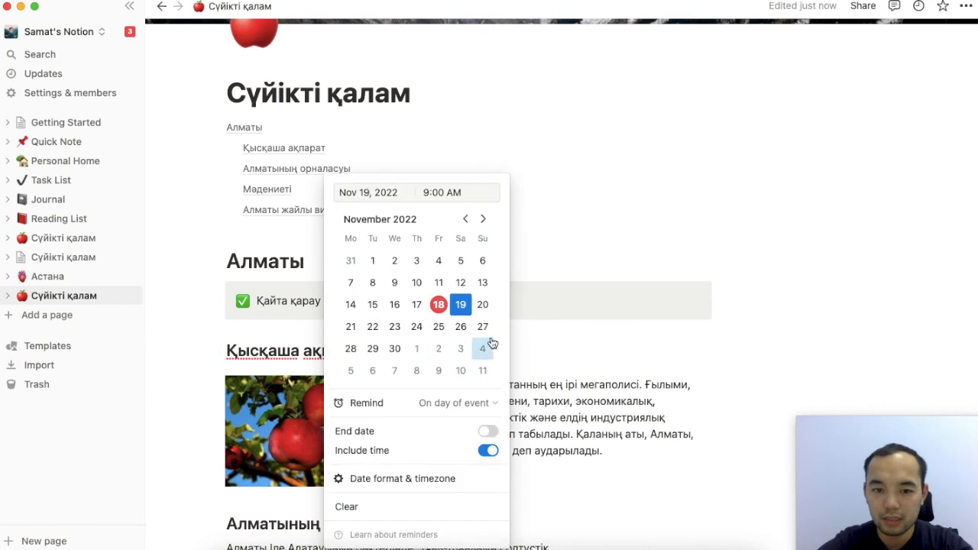
click(537, 316)
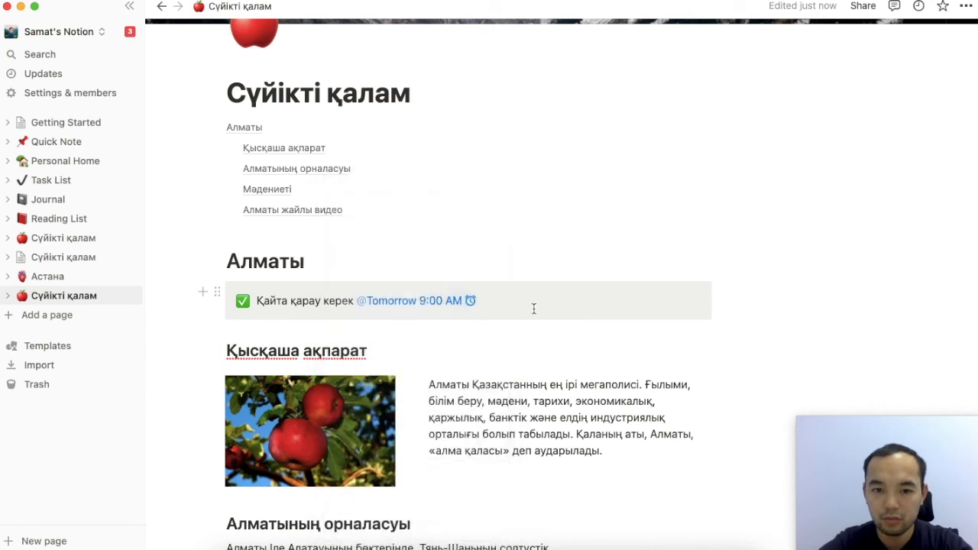
mouse_move(423, 306)
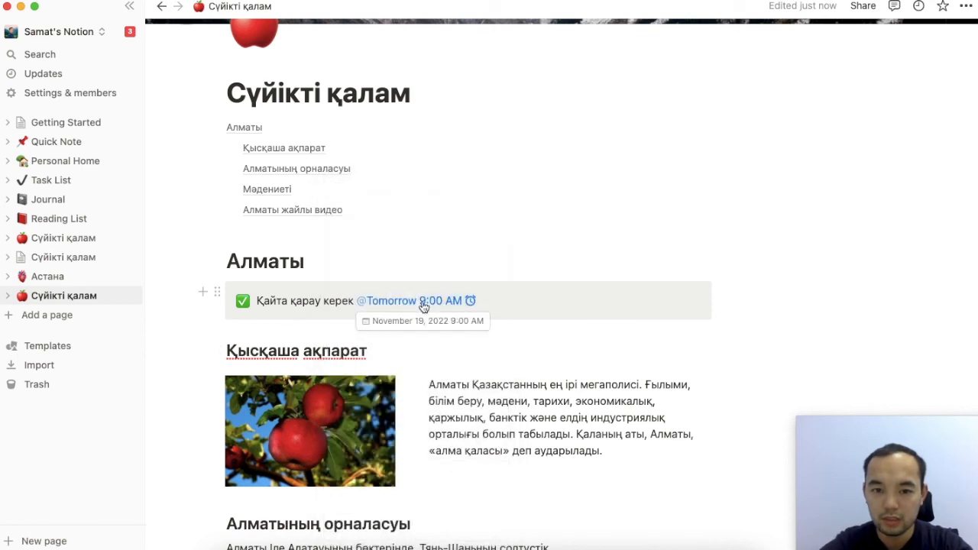
click(423, 302)
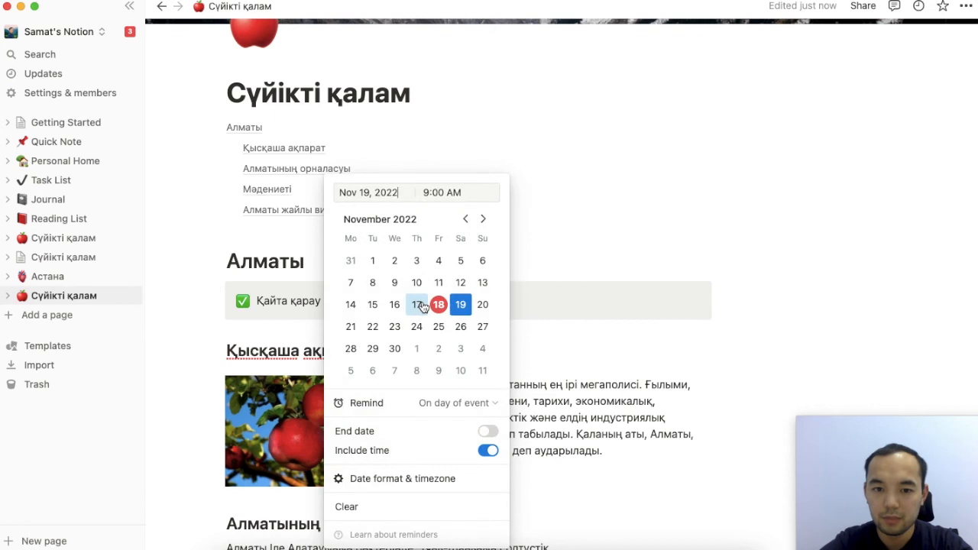
click(484, 220)
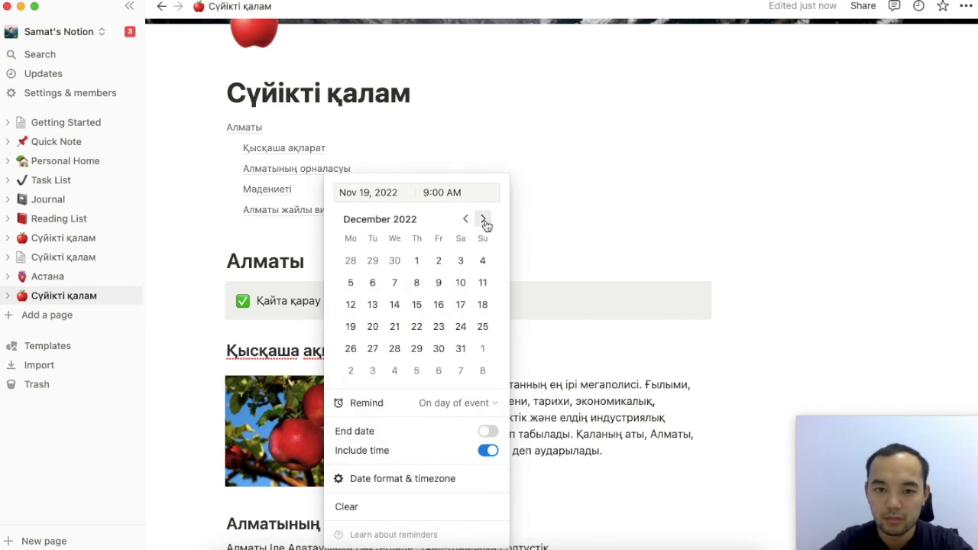
click(439, 349)
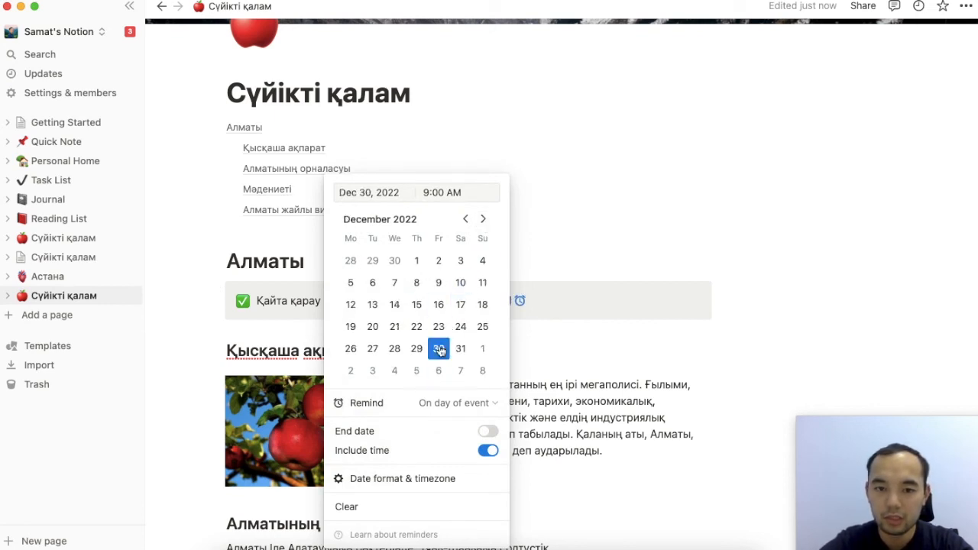
click(424, 192)
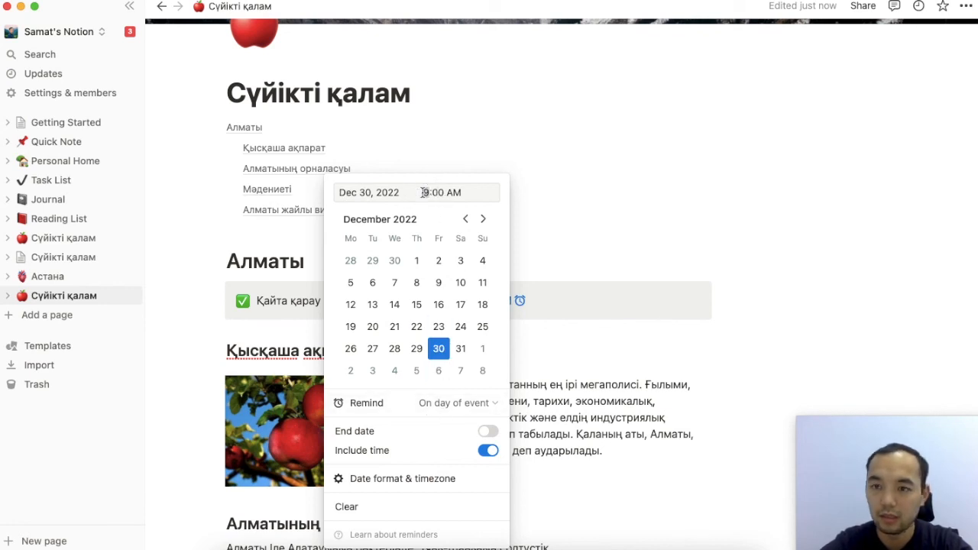
text(1:00 PM)
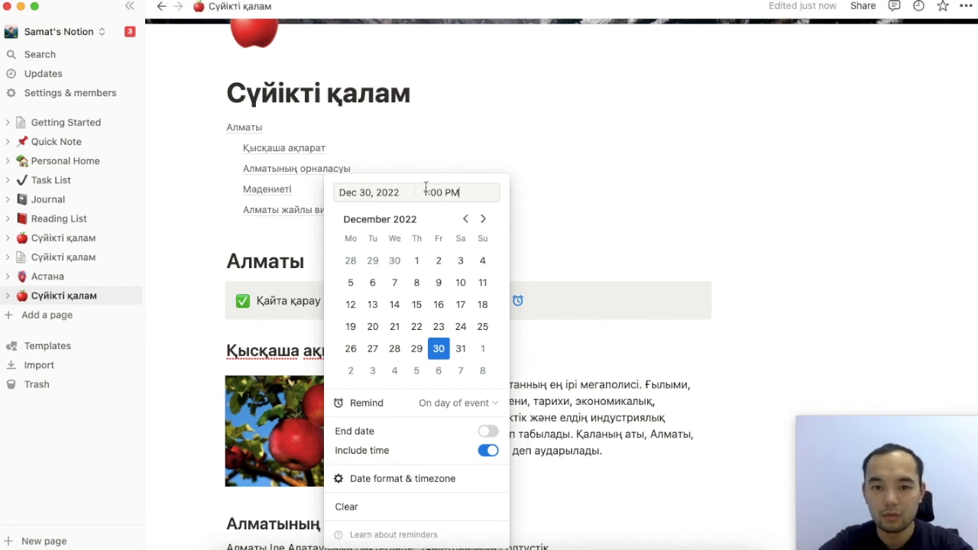
click(548, 298)
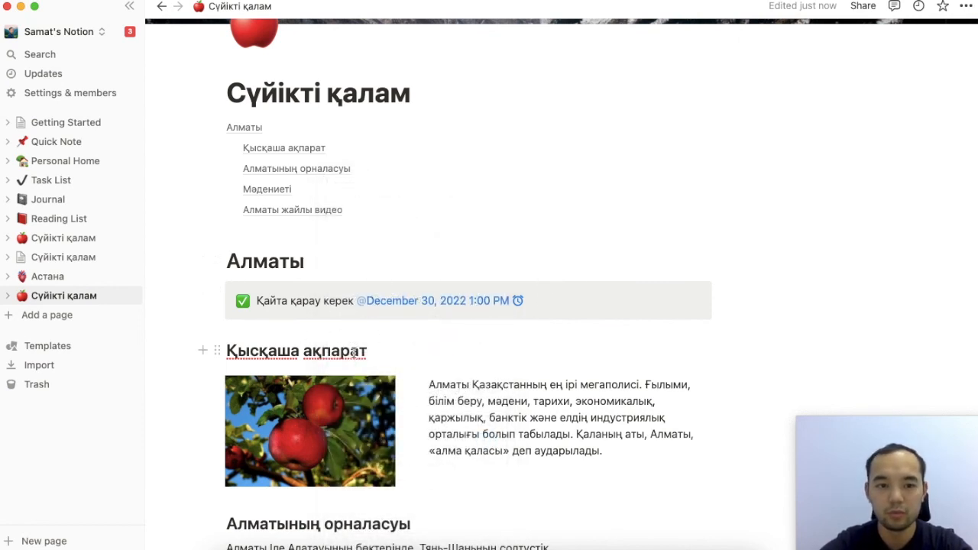
- Review the finished Сүйікті қалам page from the callout down to the embedded video and back up to the cover
scroll(353, 352, down, 10)
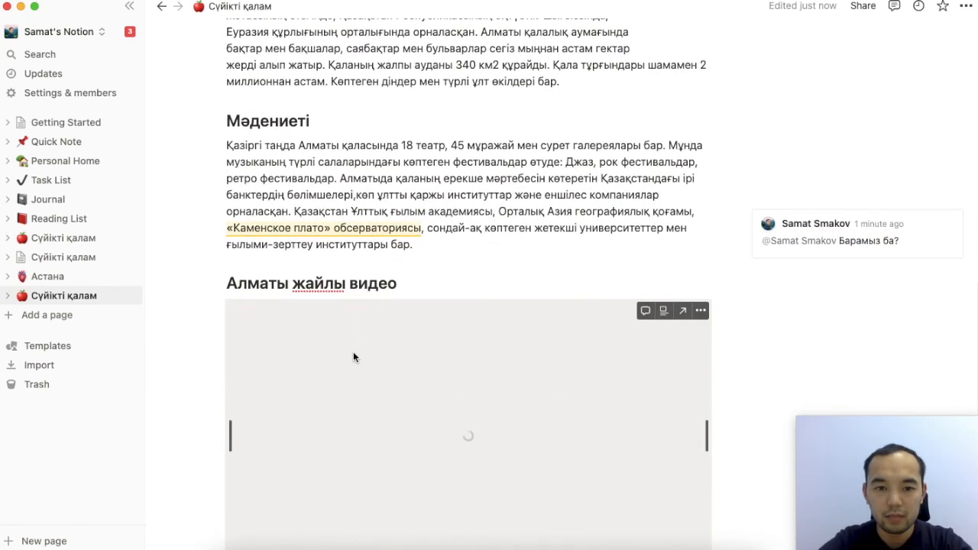
scroll(353, 356, down, 2)
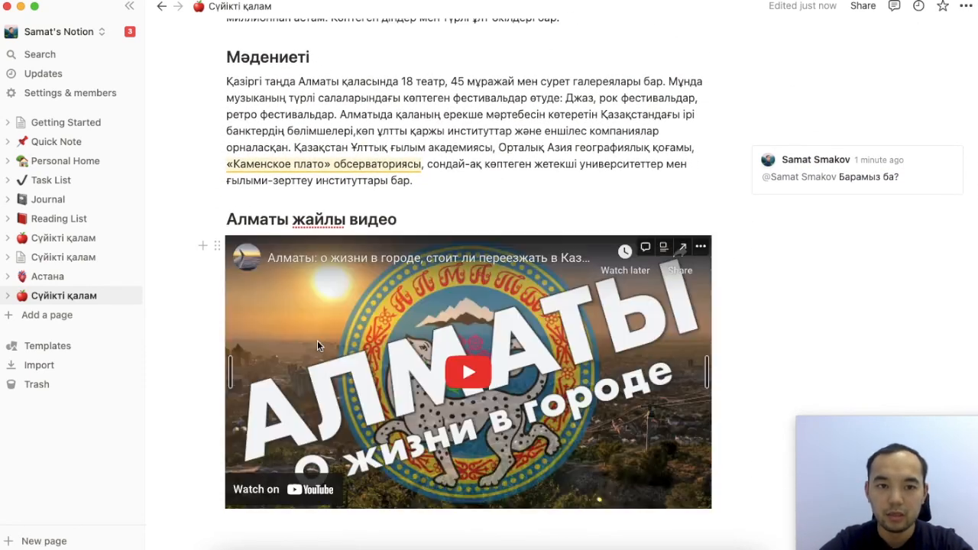
scroll(317, 340, up, 8)
scroll(317, 342, up, 5)
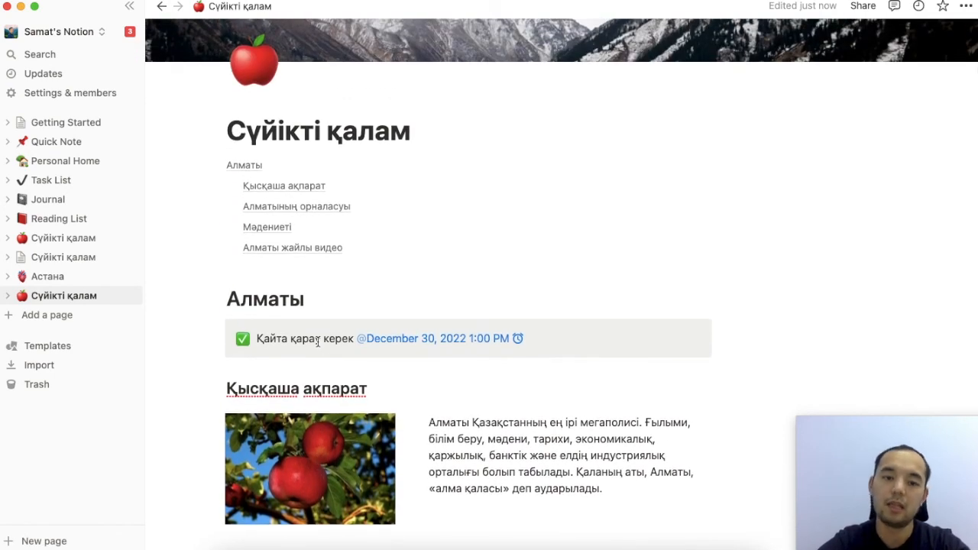
scroll(317, 342, up, 4)
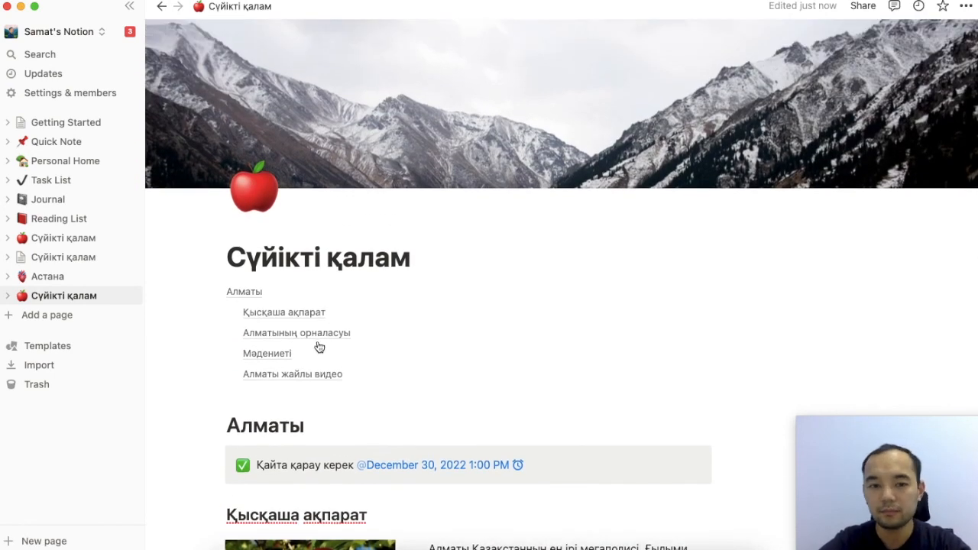